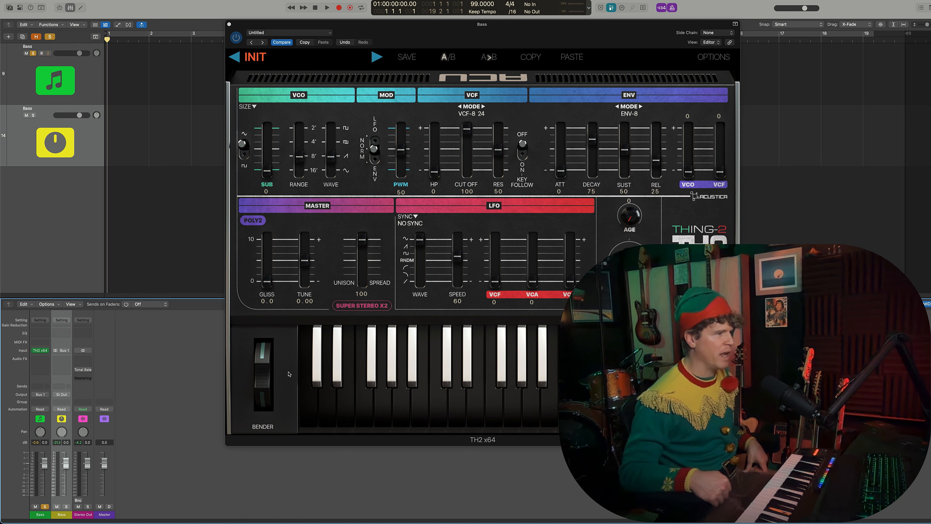
Step: Load the Uncertain preset from the Acustica's Favorites group of the factory library
{"action": "left_click", "coordinate": [333, 58]}
{"action": "mouse_move", "coordinate": [385, 71]}
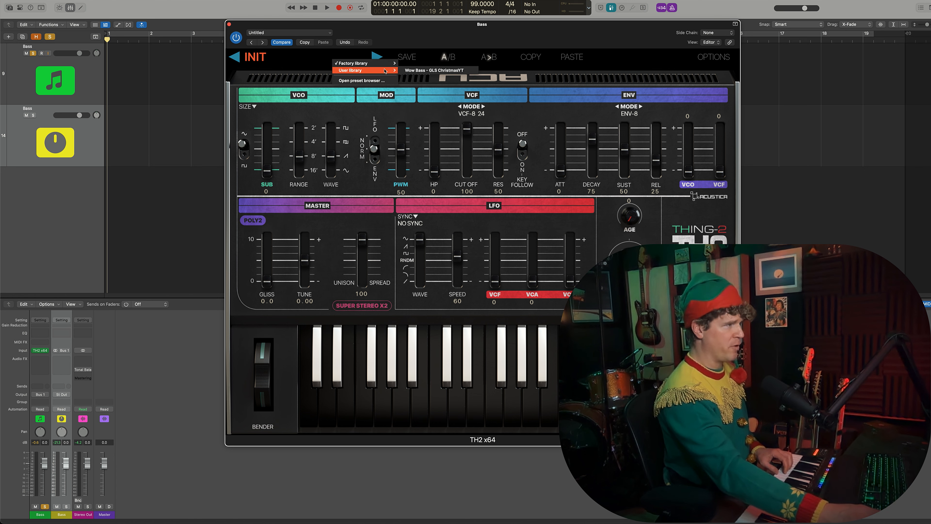
{"action": "mouse_move", "coordinate": [435, 66]}
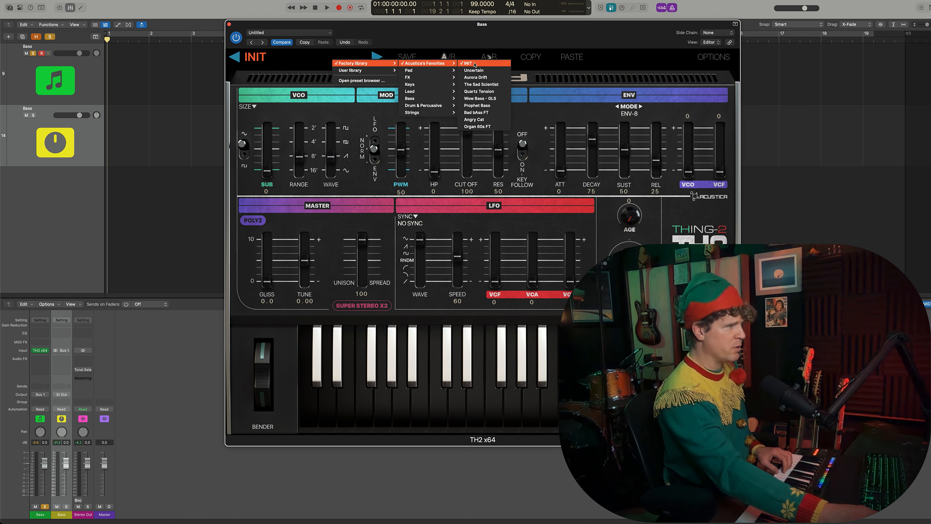
{"action": "left_click", "coordinate": [476, 70]}
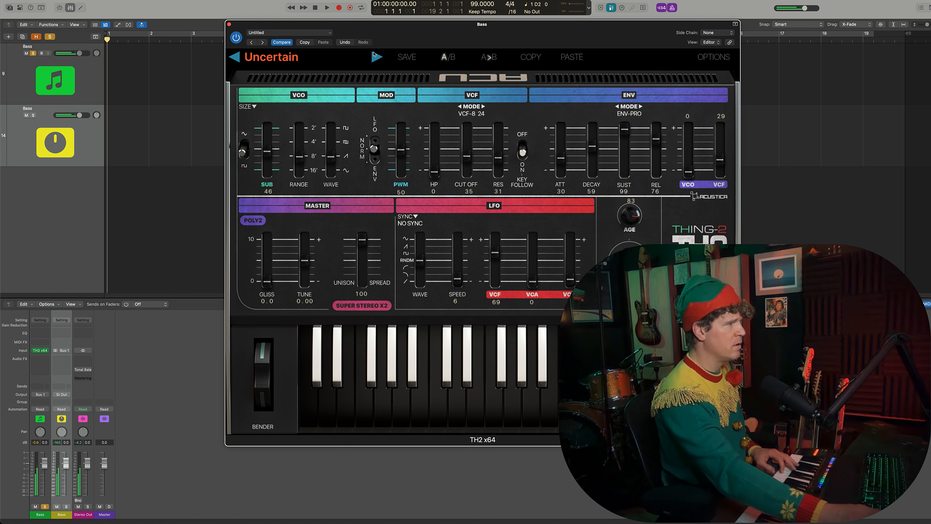
Step: Step forward through the factory presets to Wow Bass - GLS
{"action": "left_click", "coordinate": [377, 55]}
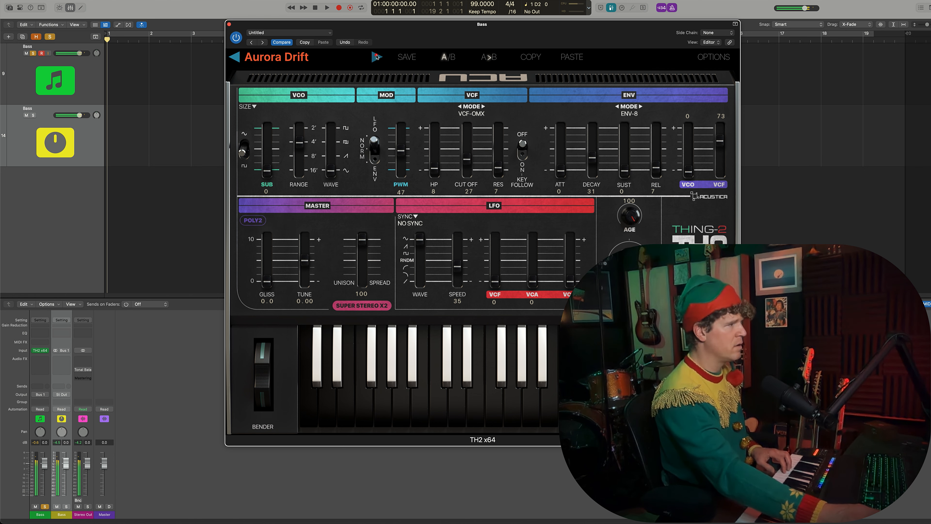
{"action": "left_click", "coordinate": [377, 57]}
{"action": "left_click", "coordinate": [377, 56]}
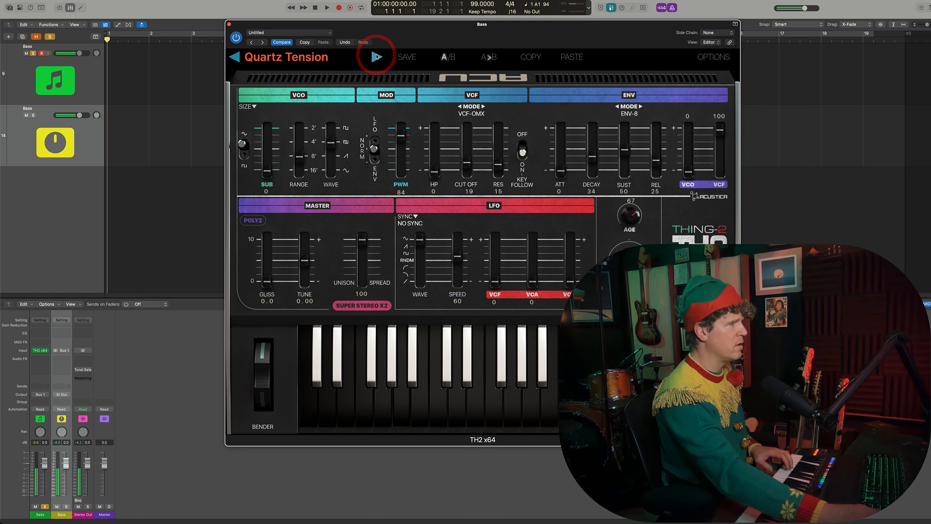
{"action": "left_click", "coordinate": [377, 56]}
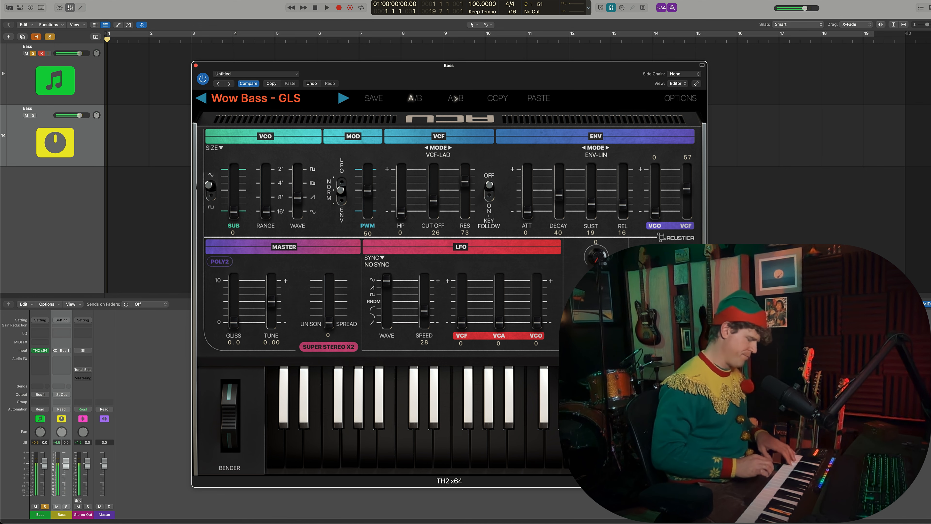
Step: Record a MIDI bass part with the Wow Bass - GLS sound on the Bass instrument track
{"action": "key", "text": "r"}
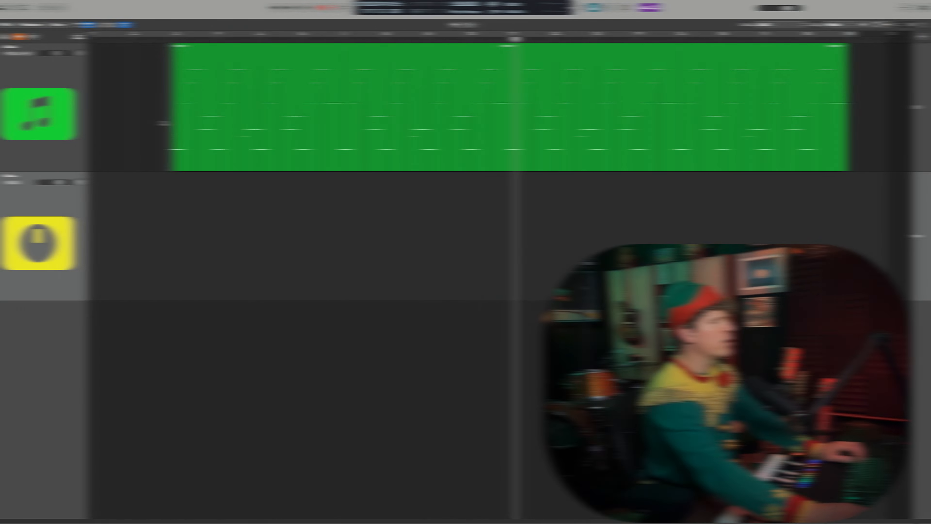
{"action": "left_click", "coordinate": [177, 102]}
{"action": "left_click", "coordinate": [187, 123]}
{"action": "left_click", "coordinate": [205, 50]}
{"action": "key", "text": "super+Up"}
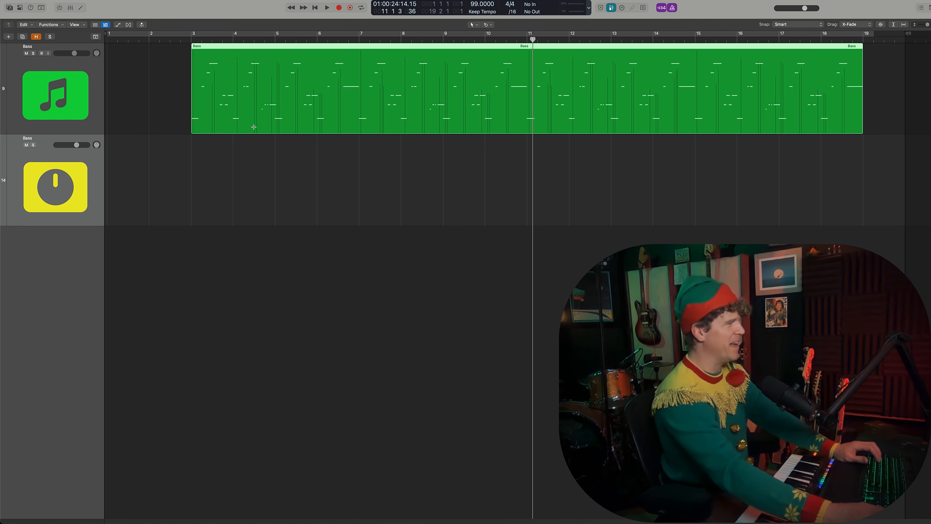
Step: Show the mixer and examine the Channel EQ curve on the Bass instrument track
{"action": "left_click", "coordinate": [187, 106]}
{"action": "key", "text": "x"}
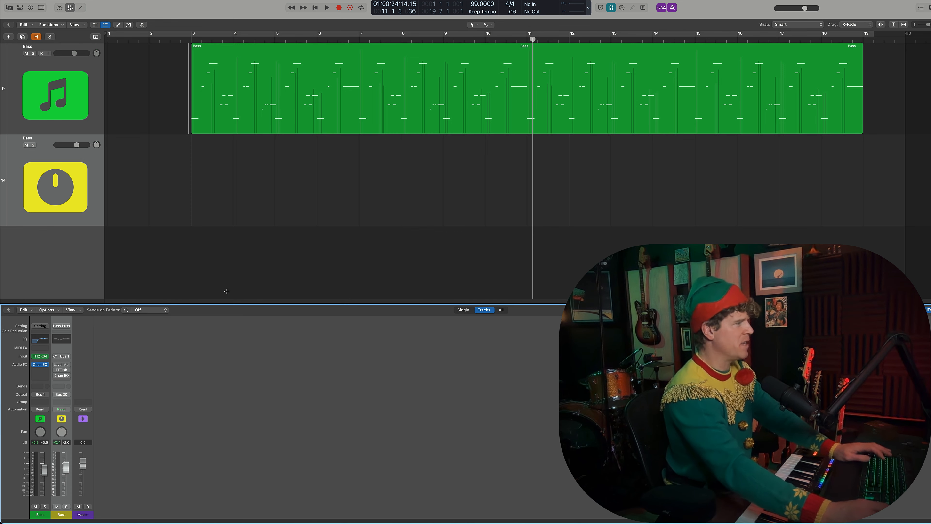
{"action": "left_click", "coordinate": [41, 365]}
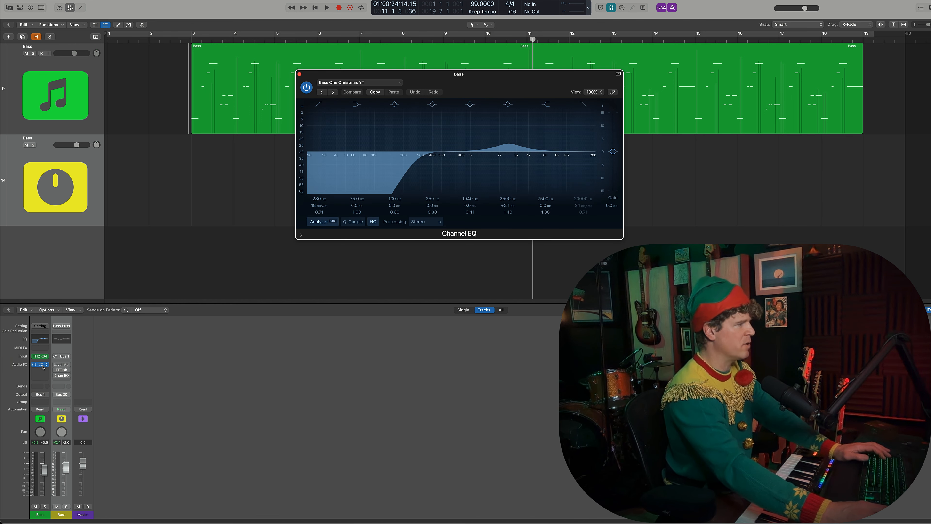
{"action": "left_click", "coordinate": [41, 365]}
{"action": "left_click", "coordinate": [42, 366]}
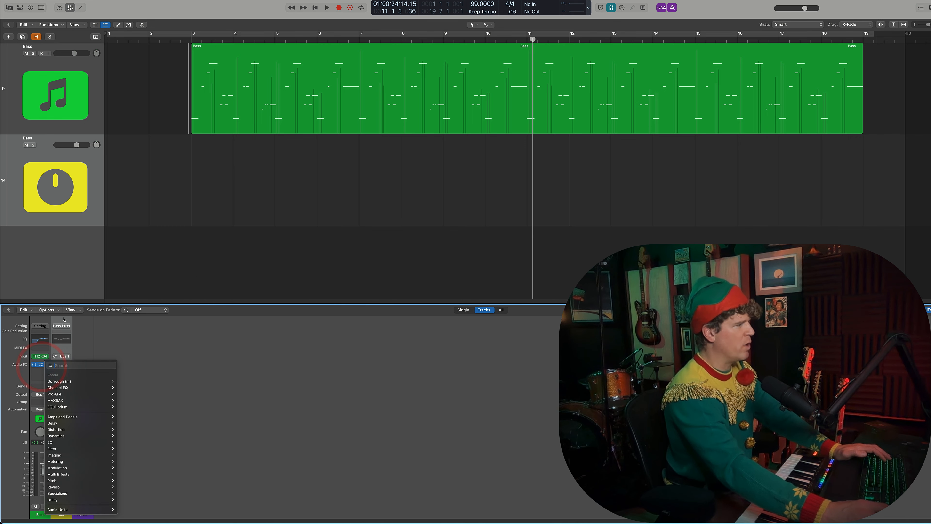
{"action": "left_click", "coordinate": [106, 344]}
{"action": "left_click", "coordinate": [40, 365]}
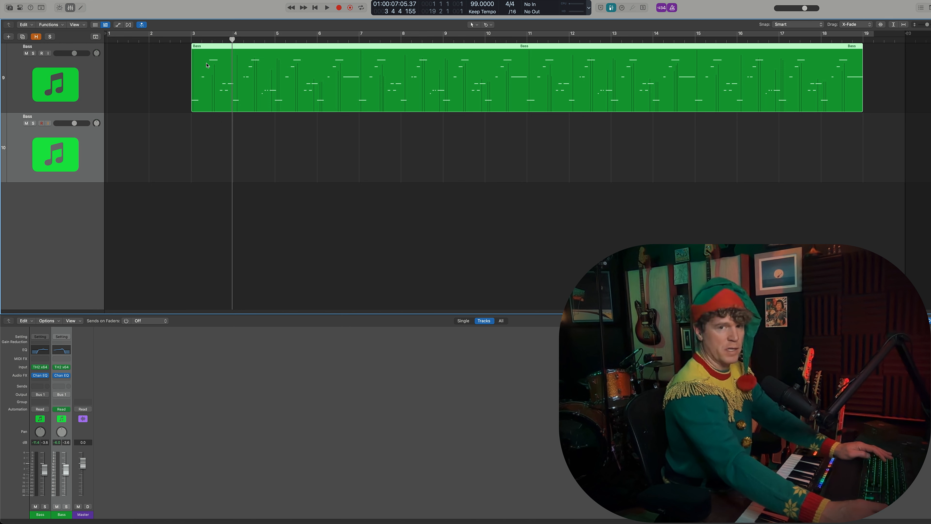
Step: Copy the bass part from the first Bass track onto the second Bass track at bar 3
{"action": "left_click_drag", "start_coordinate": [206, 64], "coordinate": [204, 138]}
{"action": "left_click", "coordinate": [186, 156]}
Step: Play the two bass layers together with the metronome click and count-in turned off
{"action": "key", "text": "space"}
{"action": "left_click", "coordinate": [674, 10]}
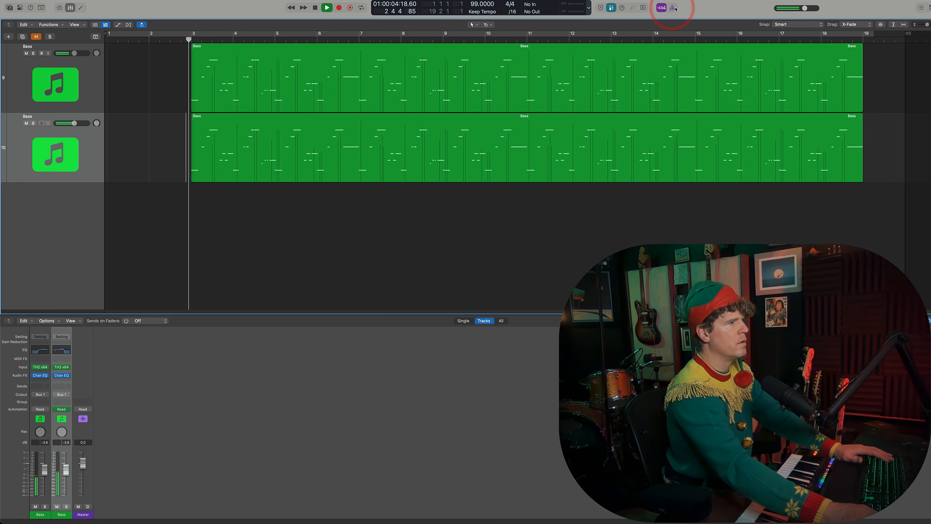
{"action": "left_click", "coordinate": [661, 8]}
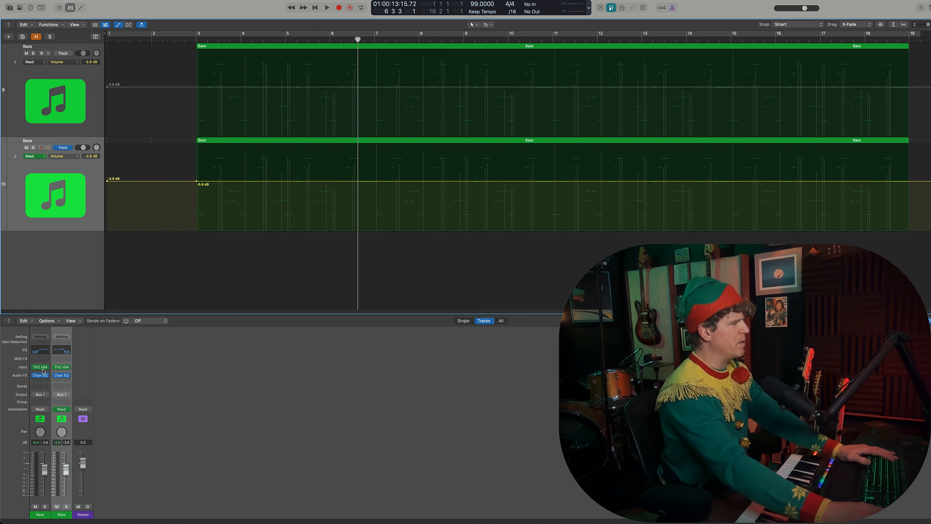
Step: Compare the TH2 synth presets on the first and second Bass tracks, and close both plugin windows
{"action": "left_click", "coordinate": [41, 367]}
{"action": "left_click", "coordinate": [60, 368]}
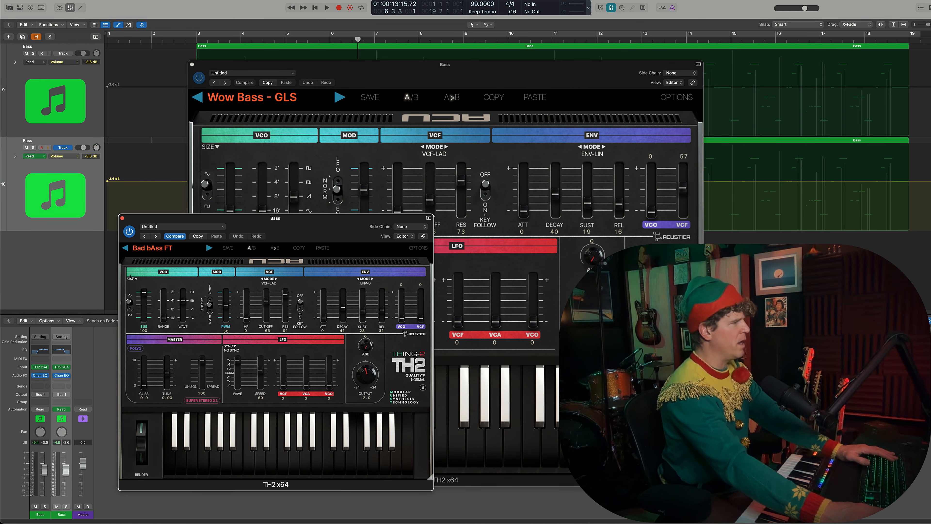
{"action": "left_click_drag", "start_coordinate": [185, 217], "coordinate": [159, 207]}
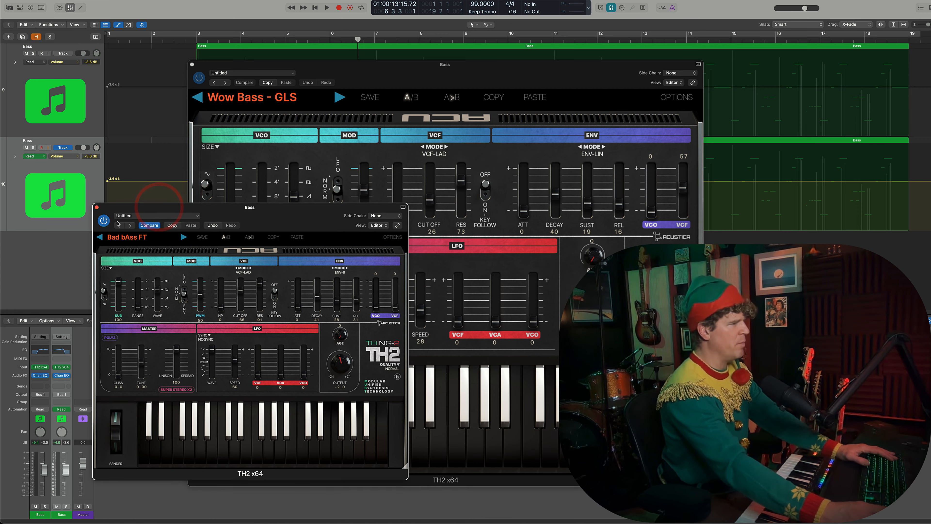
{"action": "left_click", "coordinate": [97, 207]}
{"action": "left_click", "coordinate": [191, 64]}
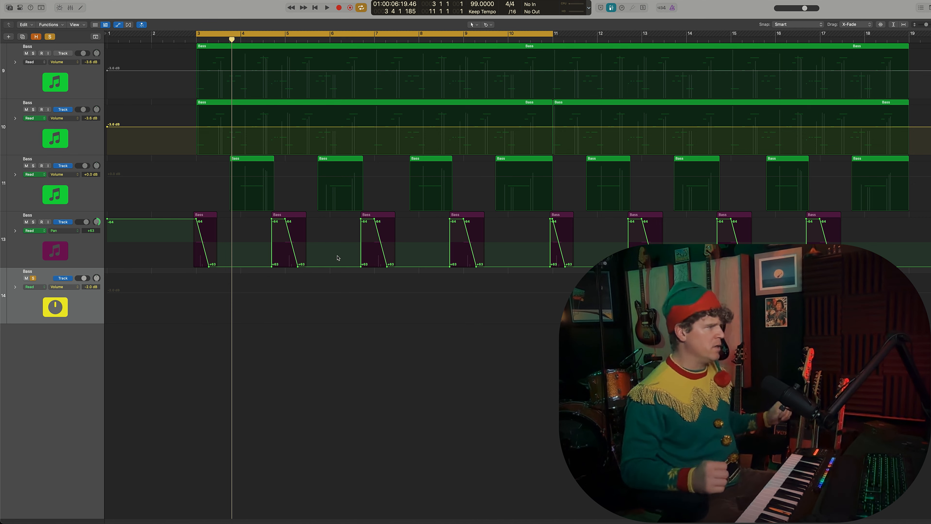
Step: Show the mixer and examine the Channel EQ settings on the purple, third and second Bass tracks
{"action": "key", "text": "x"}
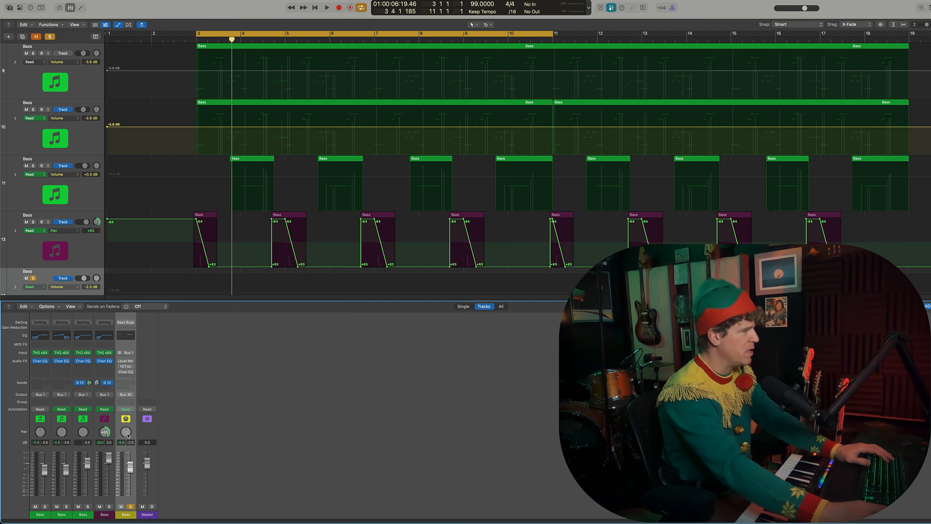
{"action": "left_click", "coordinate": [85, 362]}
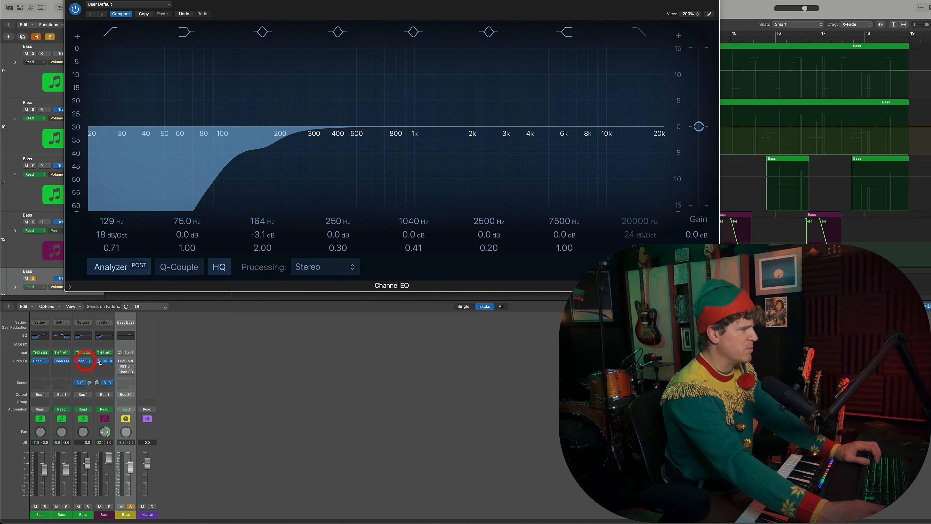
{"action": "left_click", "coordinate": [106, 363]}
{"action": "left_click", "coordinate": [106, 362]}
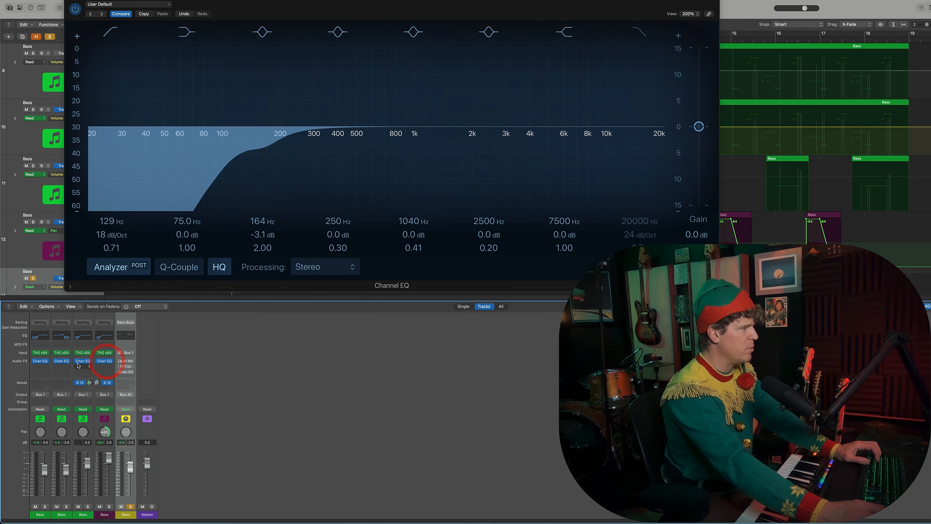
{"action": "left_click", "coordinate": [84, 363]}
{"action": "left_click", "coordinate": [63, 361]}
{"action": "left_click", "coordinate": [62, 361]}
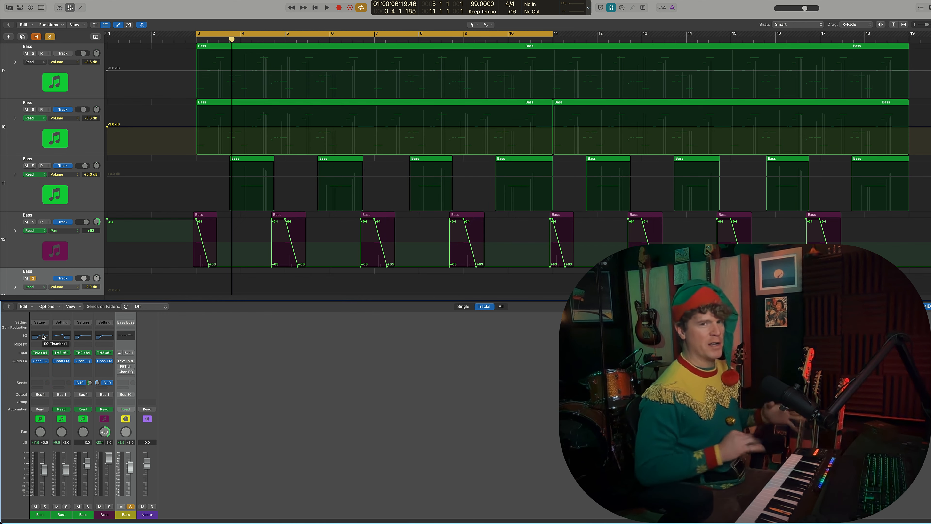
Step: Play the full bass arrangement with the third Bass track selected
{"action": "left_click", "coordinate": [93, 248]}
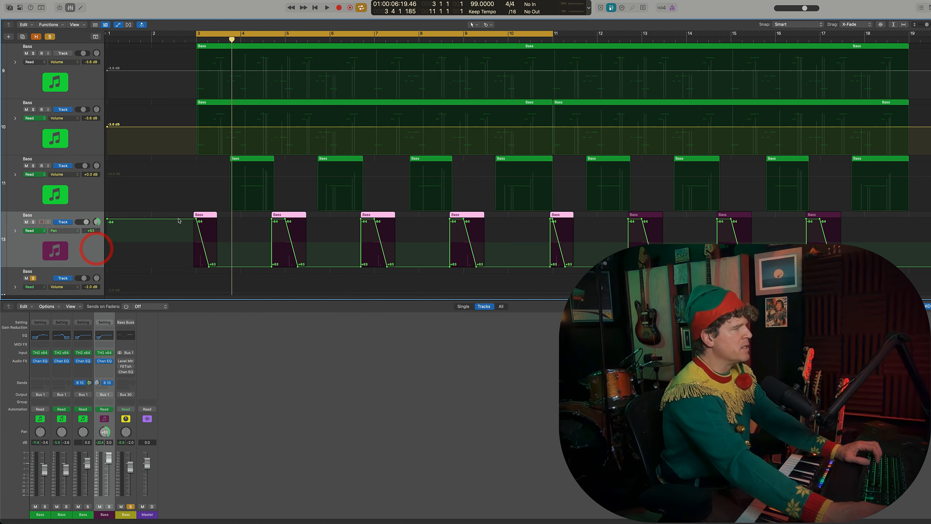
{"action": "left_click", "coordinate": [90, 199]}
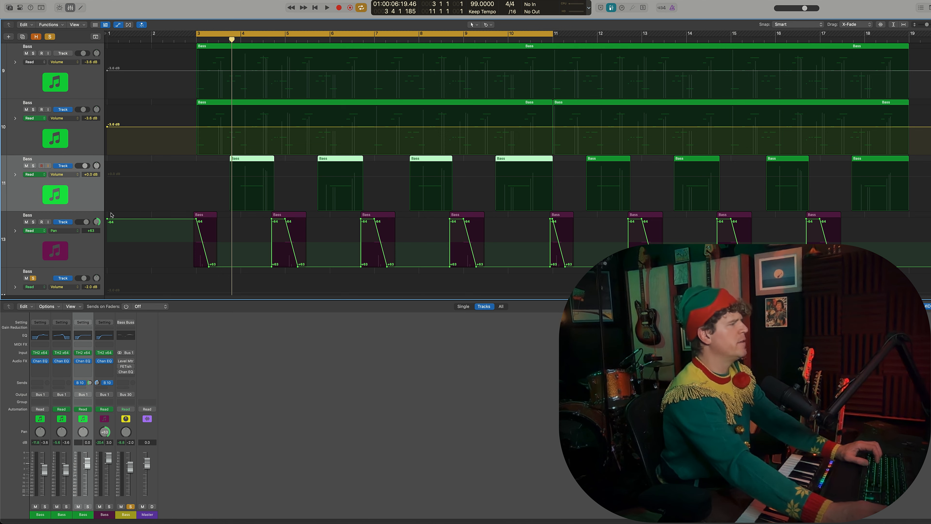
{"action": "key", "text": "space"}
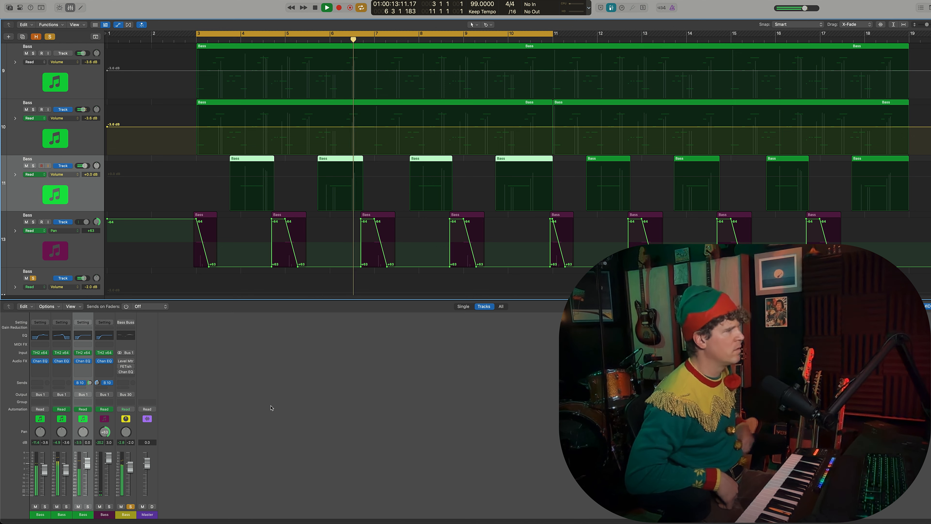
Step: Stop playback and examine the TH2 synth presets on the purple and third Bass tracks
{"action": "left_click", "coordinate": [104, 352]}
{"action": "left_click", "coordinate": [106, 353]}
{"action": "key", "text": "space"}
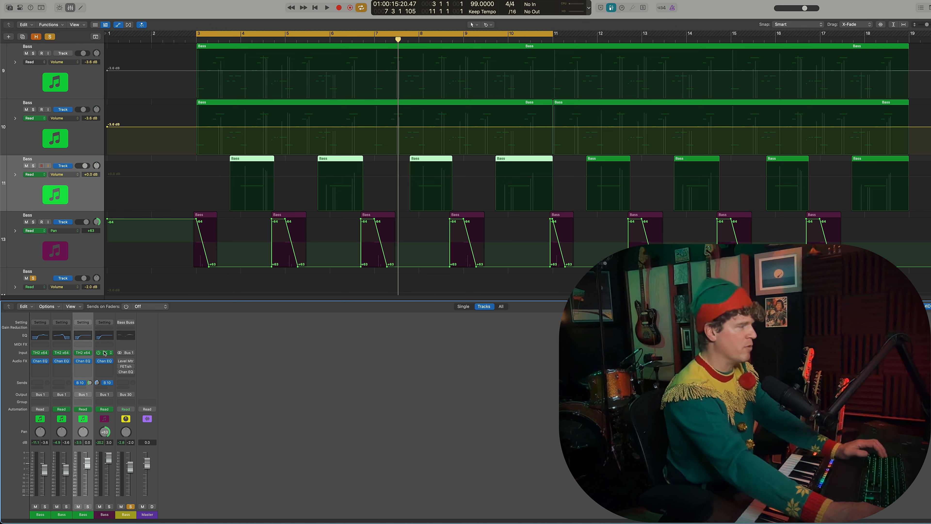
{"action": "left_click", "coordinate": [104, 352]}
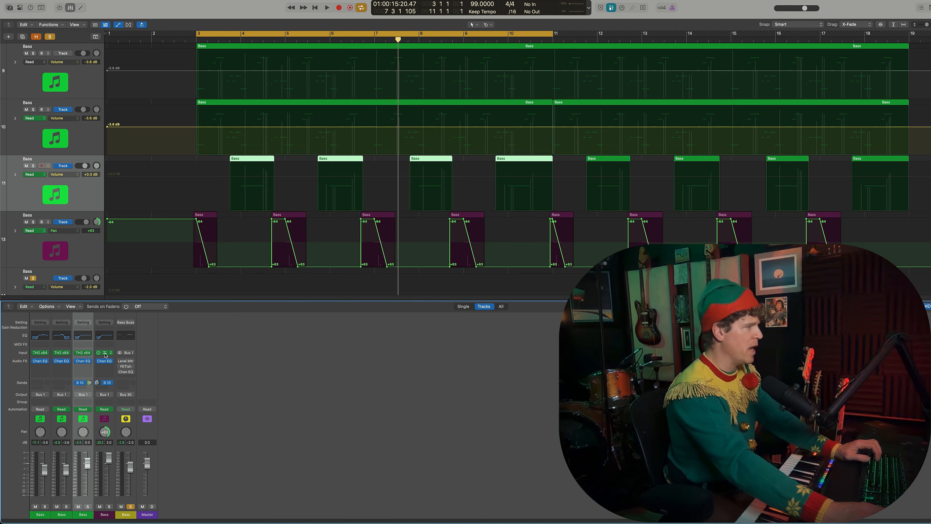
{"action": "left_click", "coordinate": [105, 353]}
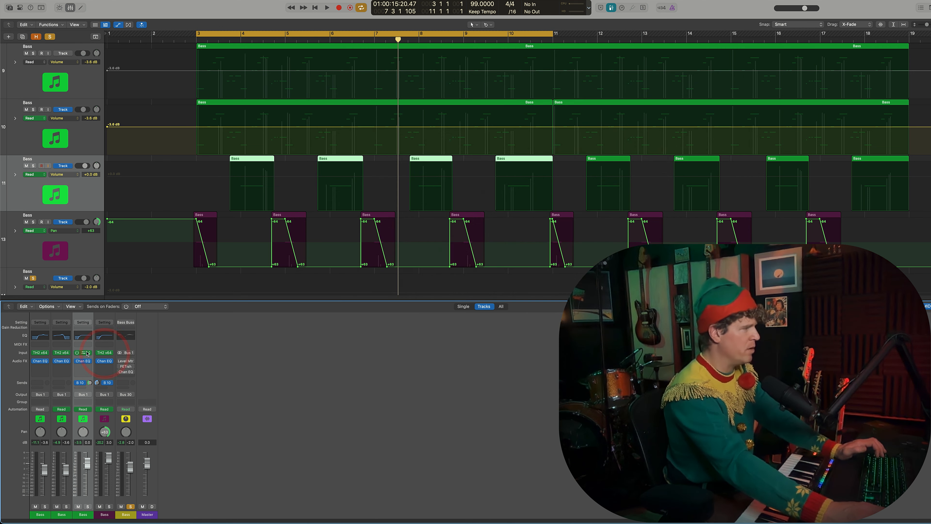
{"action": "left_click", "coordinate": [83, 353]}
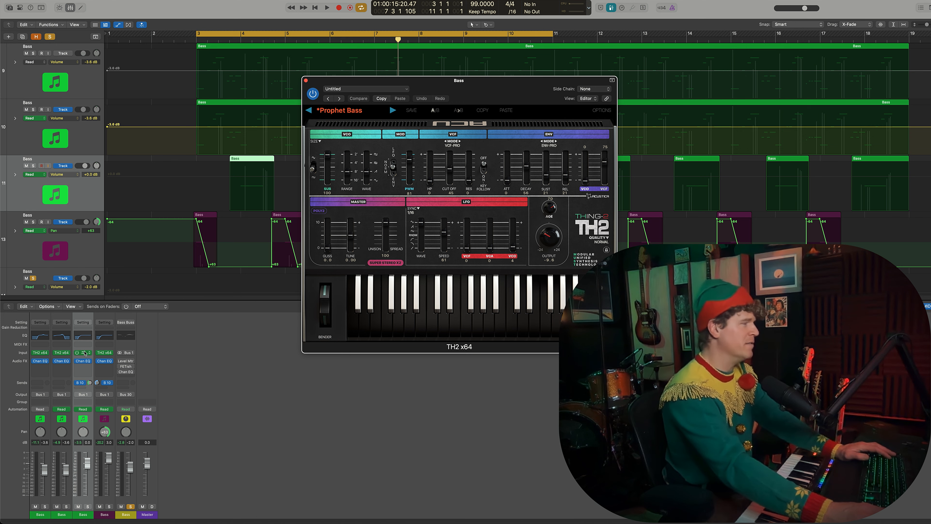
{"action": "left_click", "coordinate": [84, 353]}
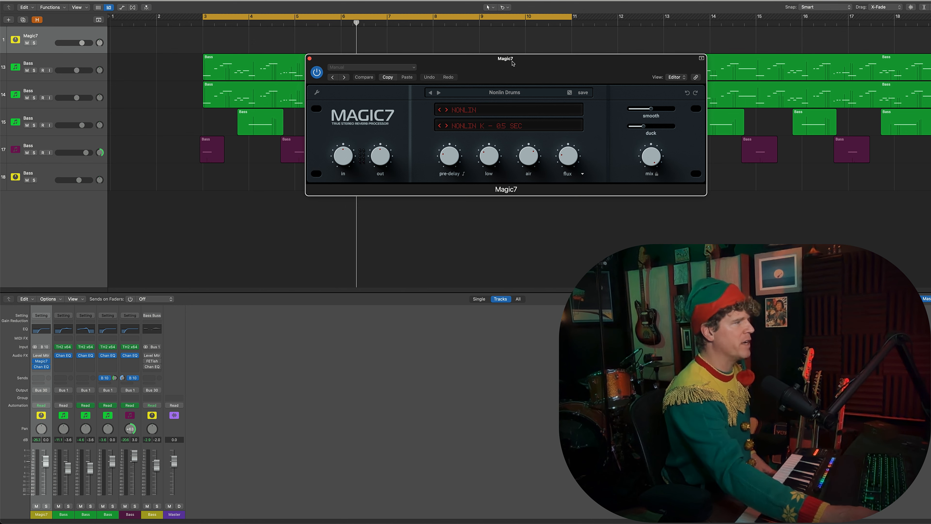
Step: Solo the third green and the purple Bass tracks and listen to them with the Magic7 reverb window in view
{"action": "left_click_drag", "start_coordinate": [512, 63], "coordinate": [315, 30]}
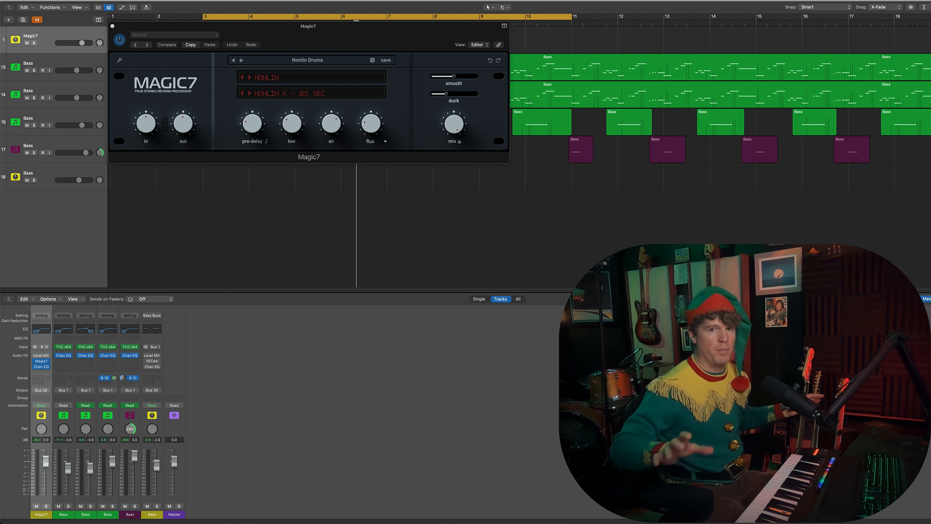
{"action": "left_click", "coordinate": [113, 515]}
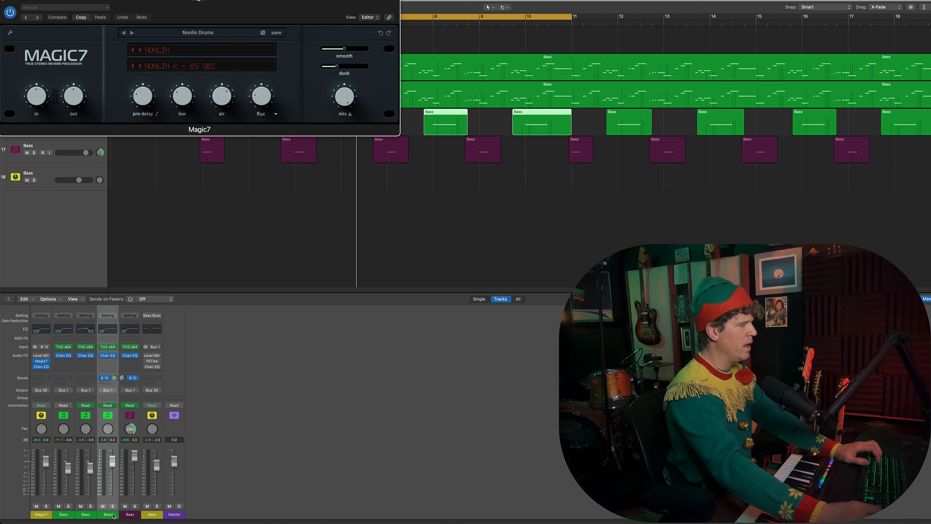
{"action": "left_click", "coordinate": [129, 514], "text": "shift"}
{"action": "left_click", "coordinate": [135, 507]}
{"action": "left_click_drag", "start_coordinate": [272, 23], "coordinate": [408, 314]}
{"action": "key", "text": "space"}
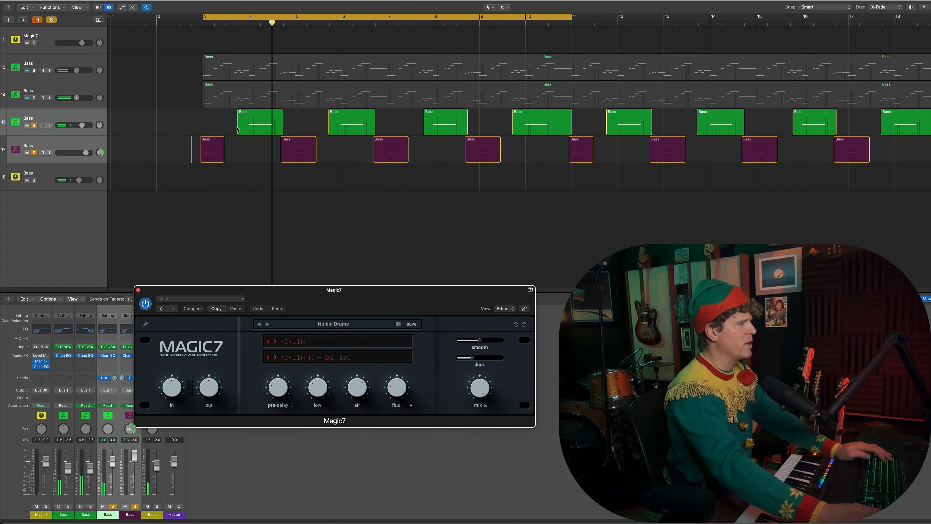
Step: Play the two soloed bass layers from the third Bass track's first region, and turn off their solo
{"action": "scroll", "coordinate": [250, 180], "scroll_direction": "up", "scroll_amount": 5}
{"action": "left_click", "coordinate": [242, 154]}
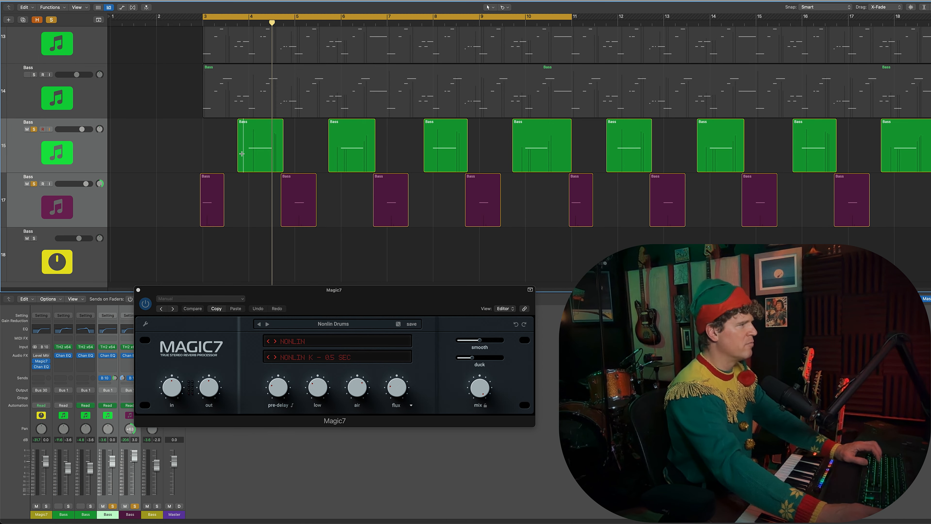
{"action": "left_click", "coordinate": [422, 159]}
{"action": "key", "text": "space"}
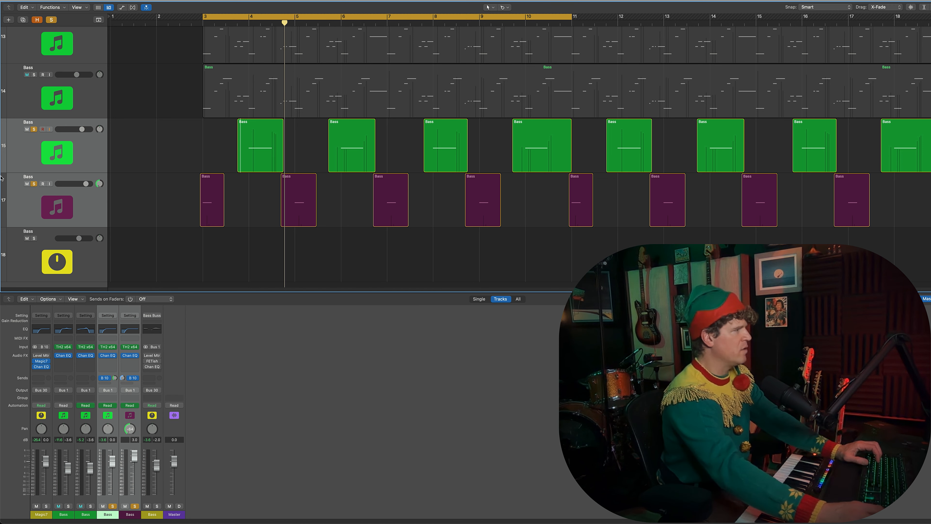
{"action": "left_click", "coordinate": [34, 129]}
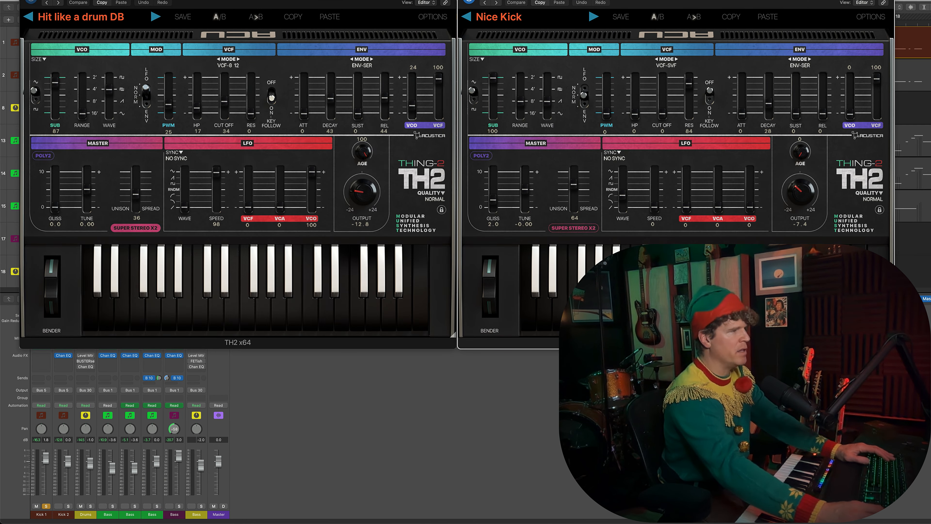
Step: Listen to Kick 1 and Kick 2 soloed together with both TH2 kick presets in view, and close the synth windows
{"action": "key", "text": "s"}
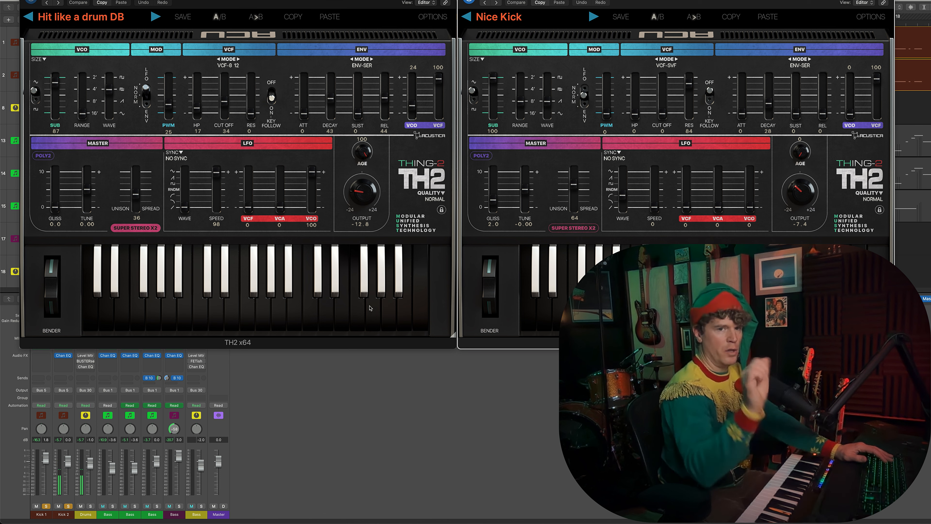
{"action": "left_click", "coordinate": [206, 320]}
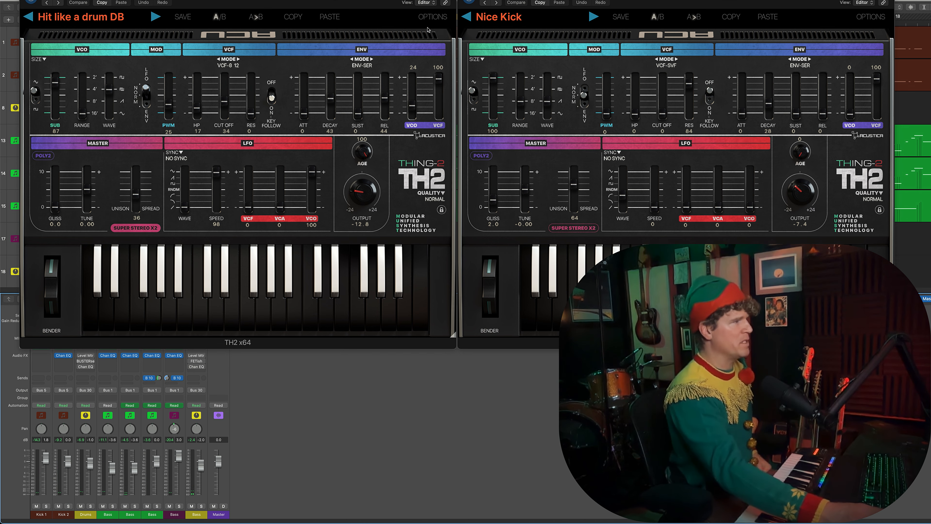
{"action": "left_click", "coordinate": [465, 0]}
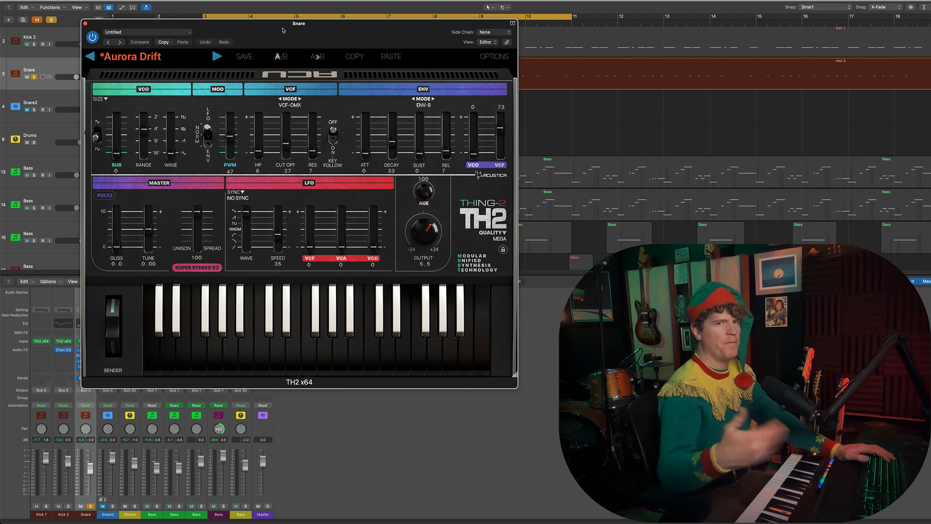
Step: Play the soloed Snare track with its TH2 Aurora Drift preset in view, and close the synth window
{"action": "key", "text": "space"}
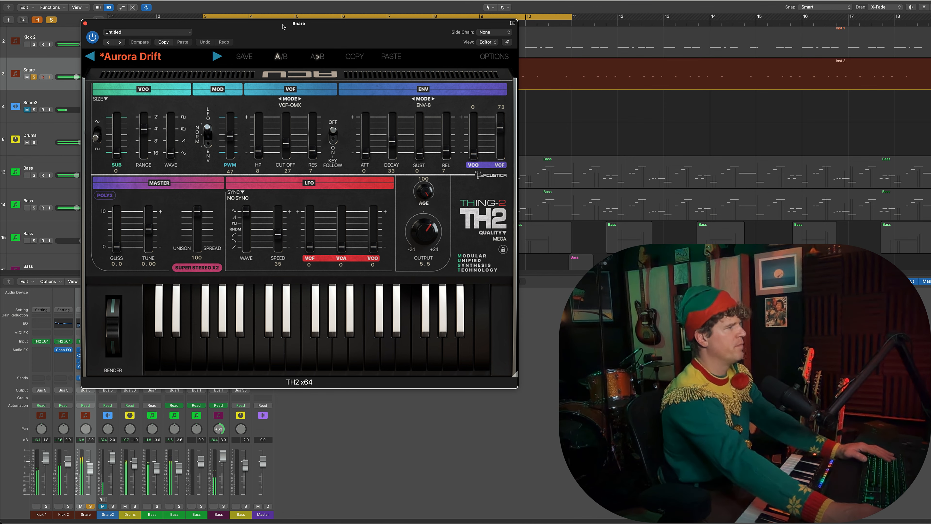
{"action": "left_click_drag", "start_coordinate": [283, 27], "coordinate": [277, 30]}
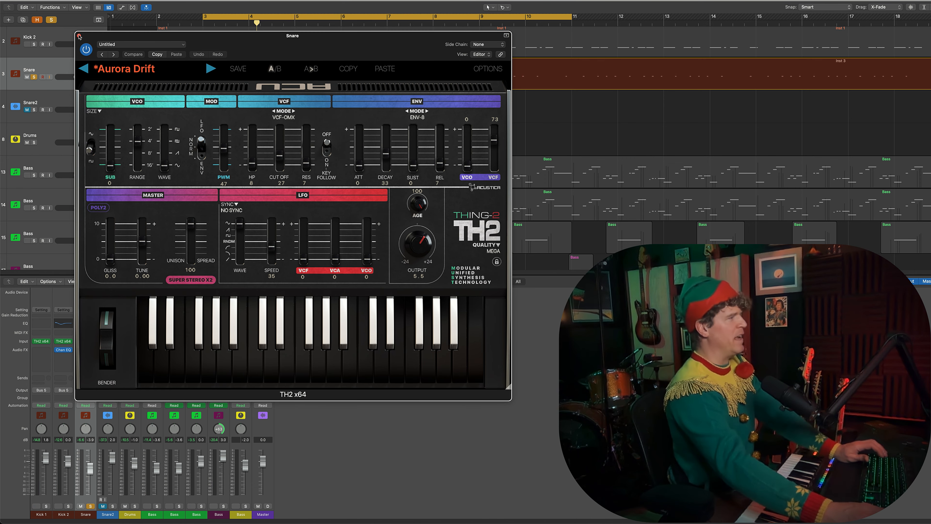
{"action": "mouse_move", "coordinate": [93, 38]}
{"action": "left_mouse_down"}
{"action": "mouse_move", "coordinate": [102, 35]}
{"action": "mouse_move", "coordinate": [98, 21]}
{"action": "left_mouse_up"}
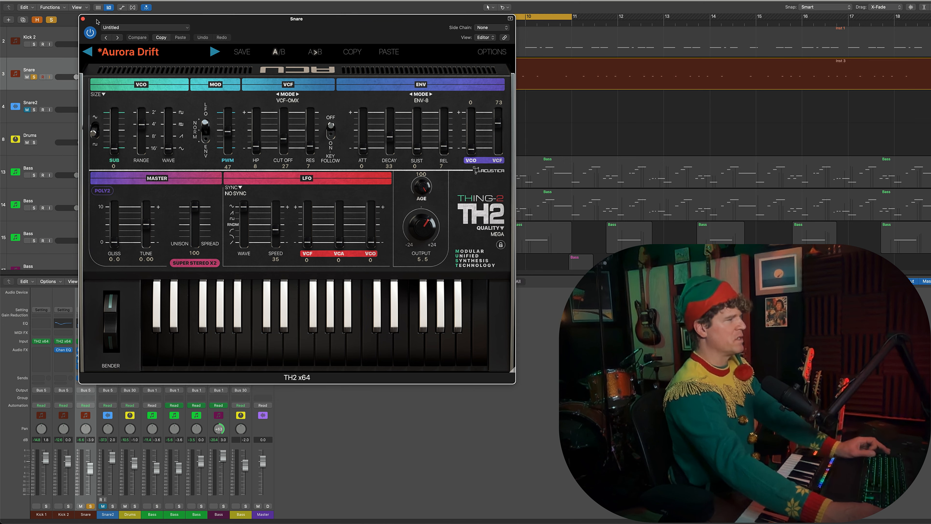
{"action": "left_click", "coordinate": [82, 19]}
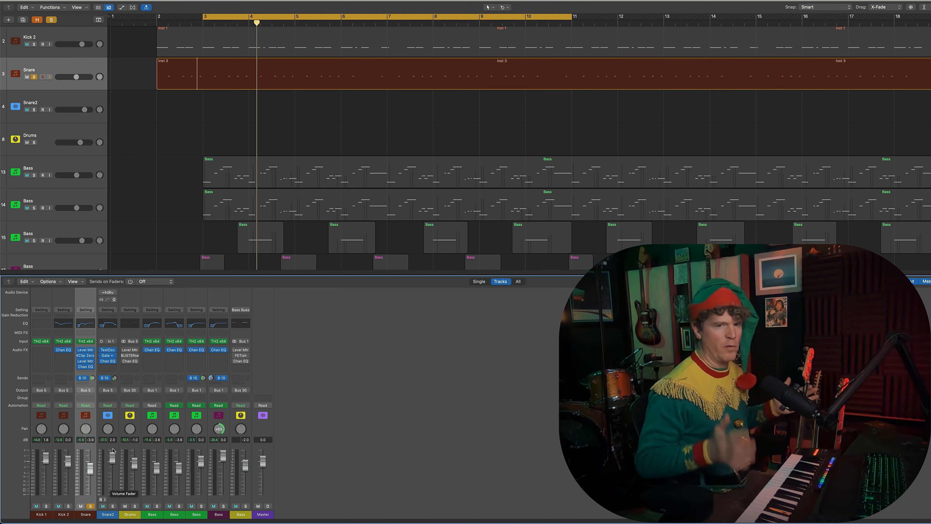
Step: Solo the Snare2 track and open its Test Oscillator and Noise Gate plug-ins side by side
{"action": "left_click", "coordinate": [112, 506]}
{"action": "left_click", "coordinate": [112, 515]}
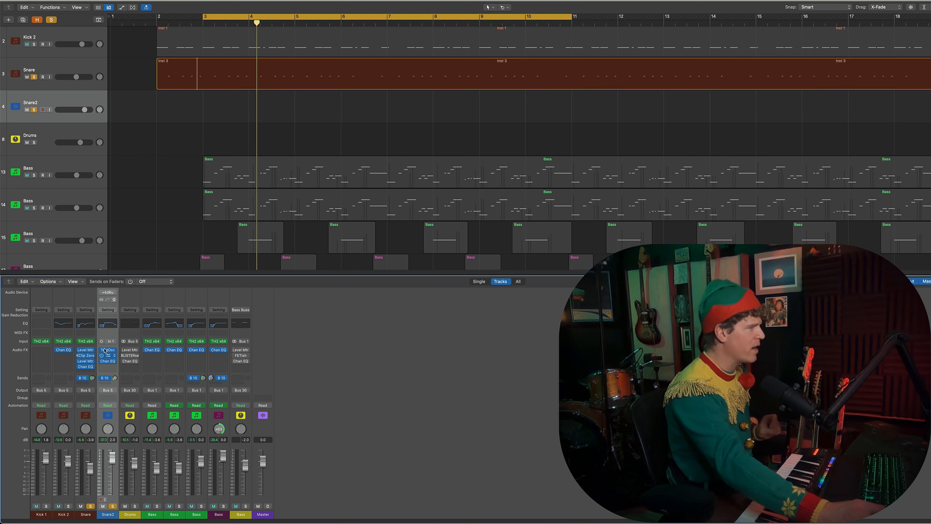
{"action": "key", "text": "Up"}
{"action": "left_click", "coordinate": [109, 514]}
{"action": "left_click", "coordinate": [110, 351]}
{"action": "left_click_drag", "start_coordinate": [375, 37], "coordinate": [247, 10]}
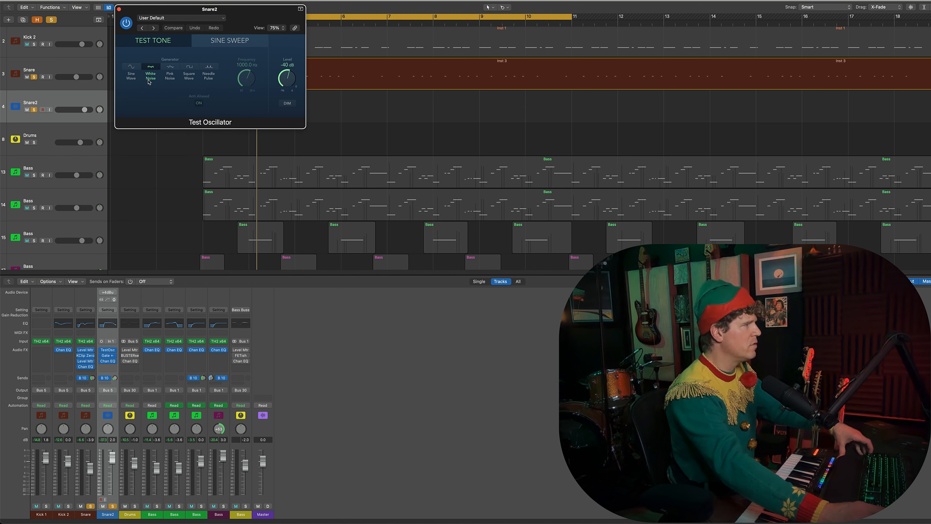
{"action": "left_click", "coordinate": [108, 356]}
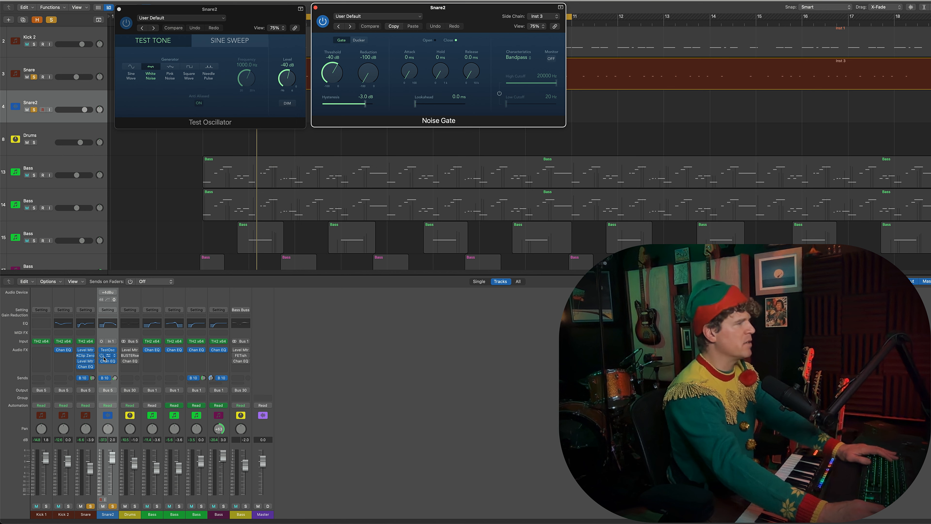
Step: Compare the Snare2 noise with the Noise Gate bypassed and active, and check the gate's Snare side-chain source
{"action": "left_click", "coordinate": [114, 361]}
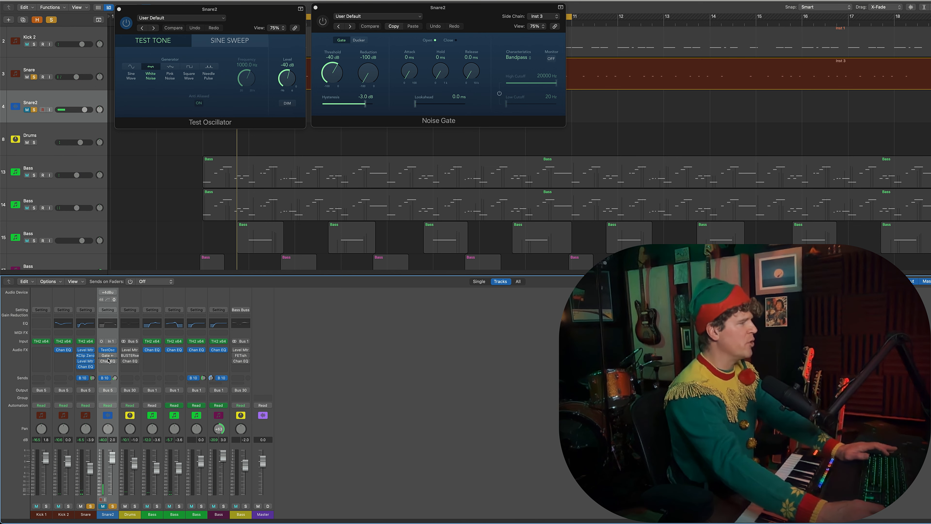
{"action": "left_click", "coordinate": [101, 356]}
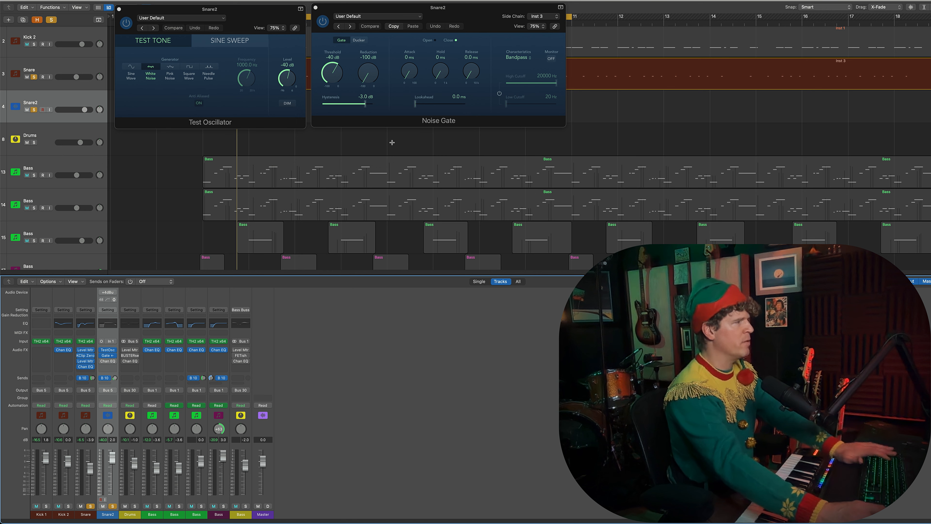
{"action": "left_click", "coordinate": [540, 17]}
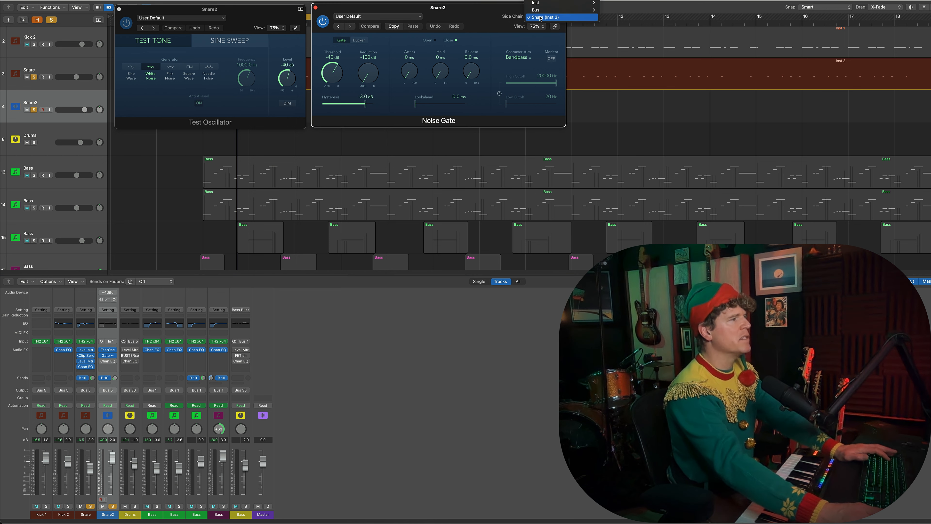
{"action": "left_click", "coordinate": [504, 17]}
{"action": "left_click", "coordinate": [84, 515]}
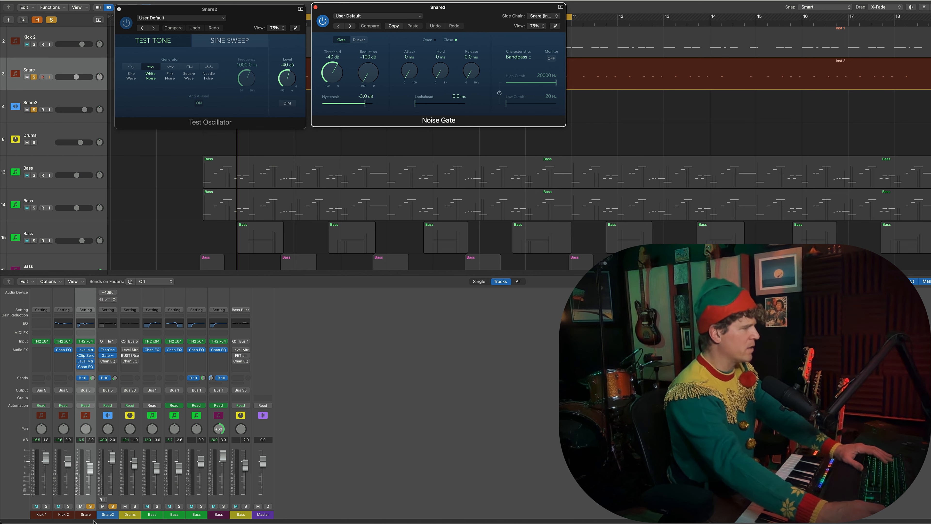
Step: Switch the Channel EQ on Snare2 back on and play the gated noise snare
{"action": "left_click", "coordinate": [111, 364]}
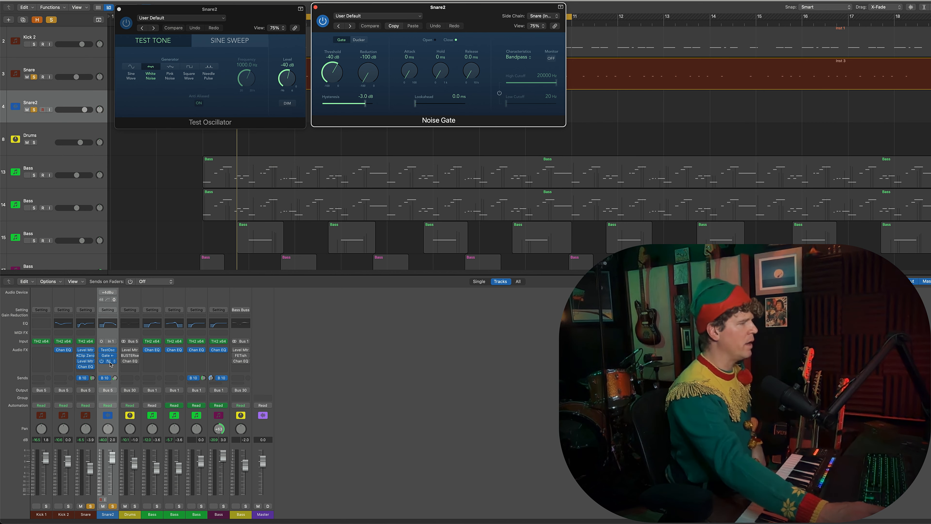
{"action": "left_click", "coordinate": [109, 362]}
{"action": "left_click", "coordinate": [109, 362]}
{"action": "key", "text": "space"}
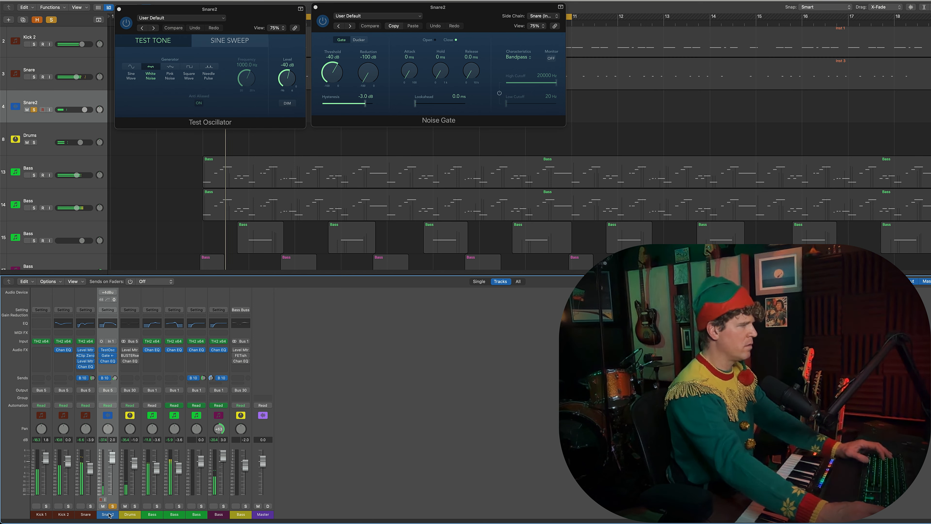
Step: Solo the Snare and both kicks alongside Snare2, play them together, and close the Noise Gate window
{"action": "left_click", "coordinate": [91, 506]}
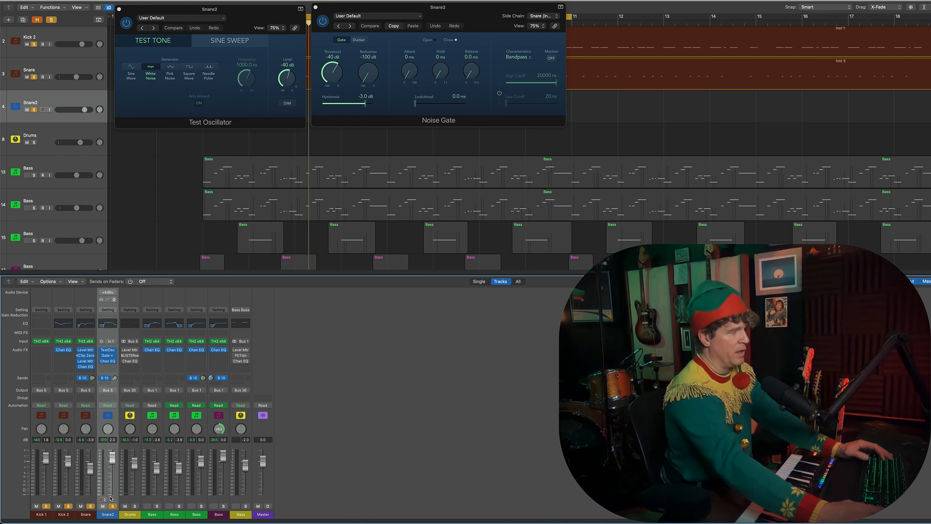
{"action": "key", "text": "space"}
{"action": "key", "text": "space"}
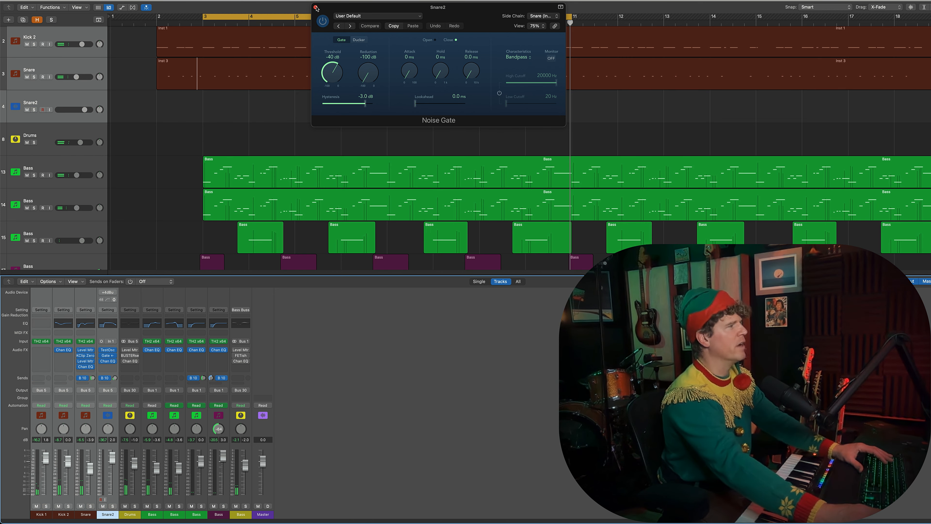
{"action": "left_click", "coordinate": [316, 7]}
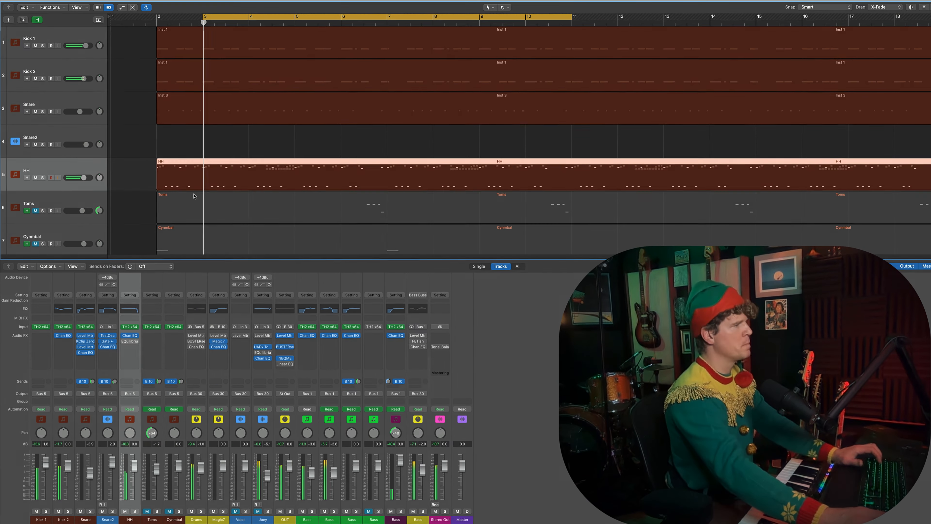
Step: Open the TH2 SHat preset on the HH track and listen to the hi-hat part with the synth window in view
{"action": "left_click", "coordinate": [129, 515]}
{"action": "left_click", "coordinate": [126, 327]}
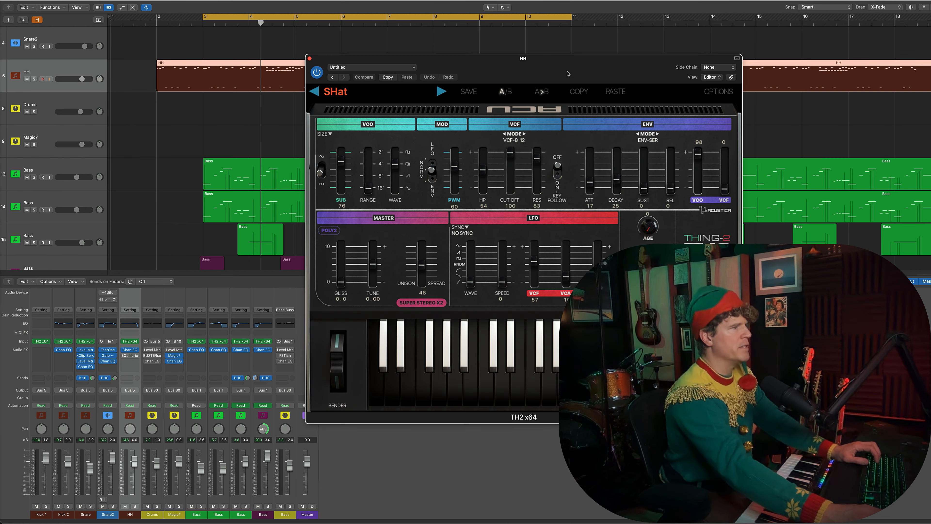
{"action": "left_click_drag", "start_coordinate": [520, 63], "coordinate": [229, 0]}
{"action": "key", "text": "space"}
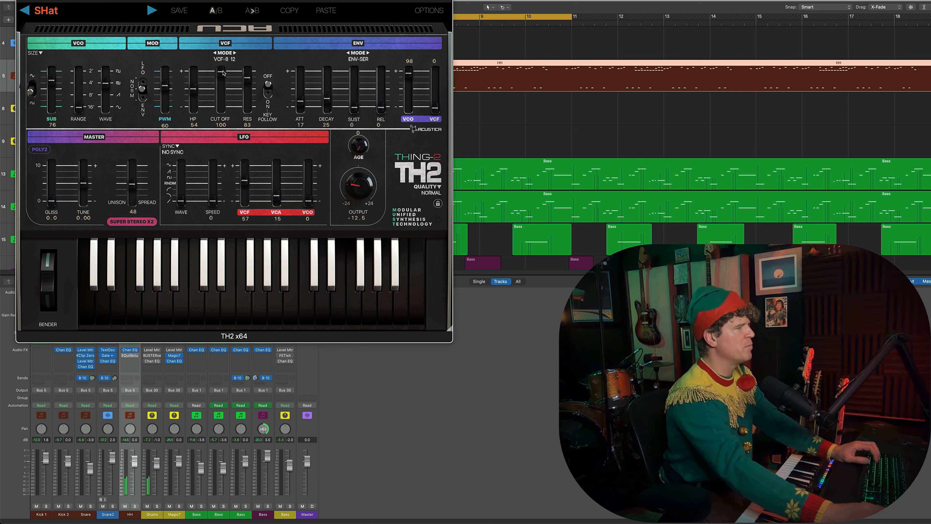
{"action": "key", "text": "space"}
{"action": "left_click_drag", "start_coordinate": [147, 0], "coordinate": [147, 11]}
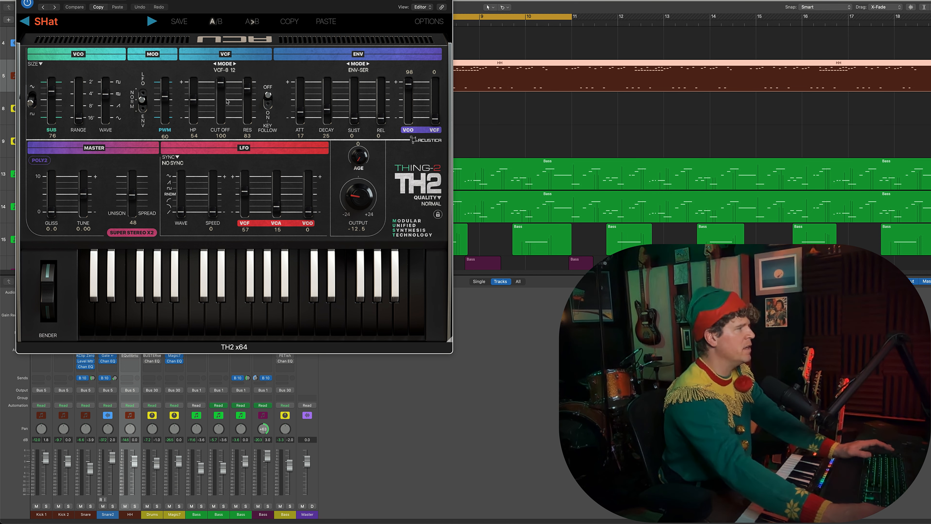
Step: Solo the HH, both snares and both kicks, play them together, and bring in the yellow Bass bus by soloing it too
{"action": "left_click", "coordinate": [134, 506]}
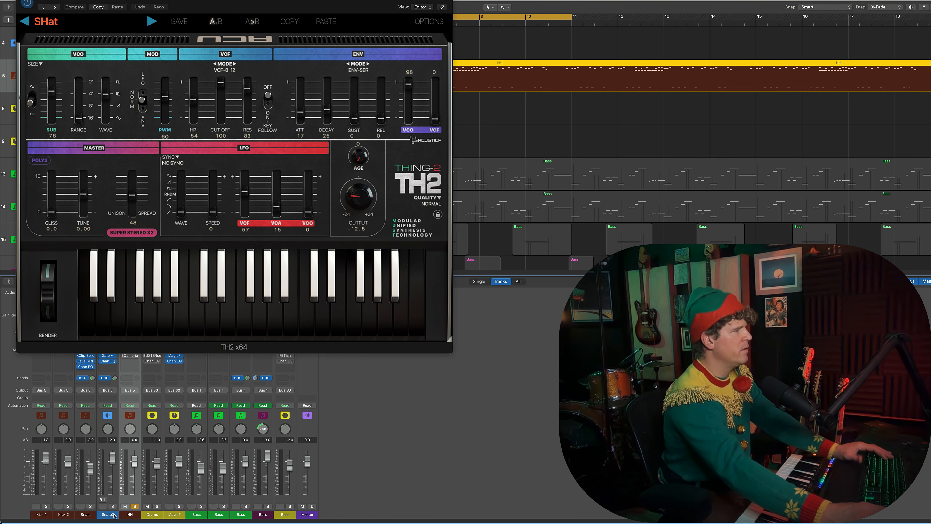
{"action": "left_click_drag", "start_coordinate": [115, 516], "coordinate": [46, 511]}
{"action": "key", "text": "space"}
{"action": "left_click", "coordinate": [46, 506]}
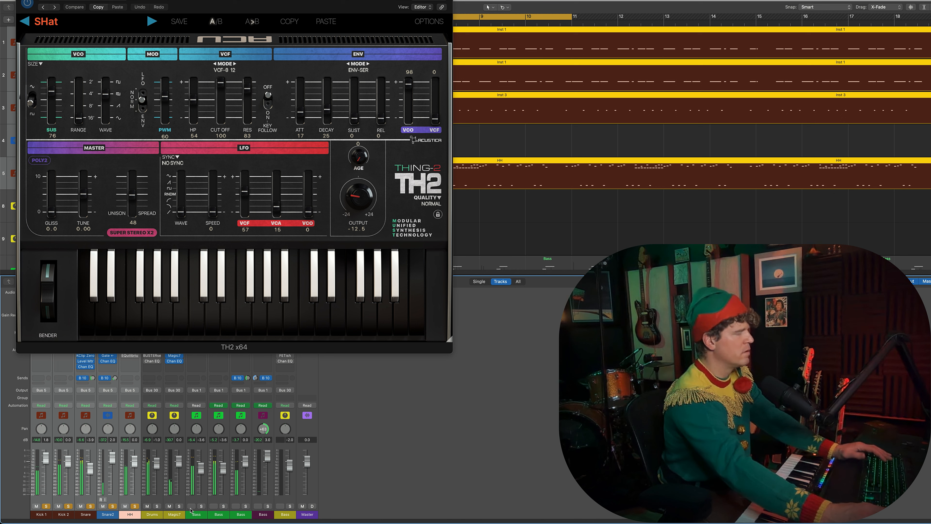
{"action": "left_click", "coordinate": [290, 506]}
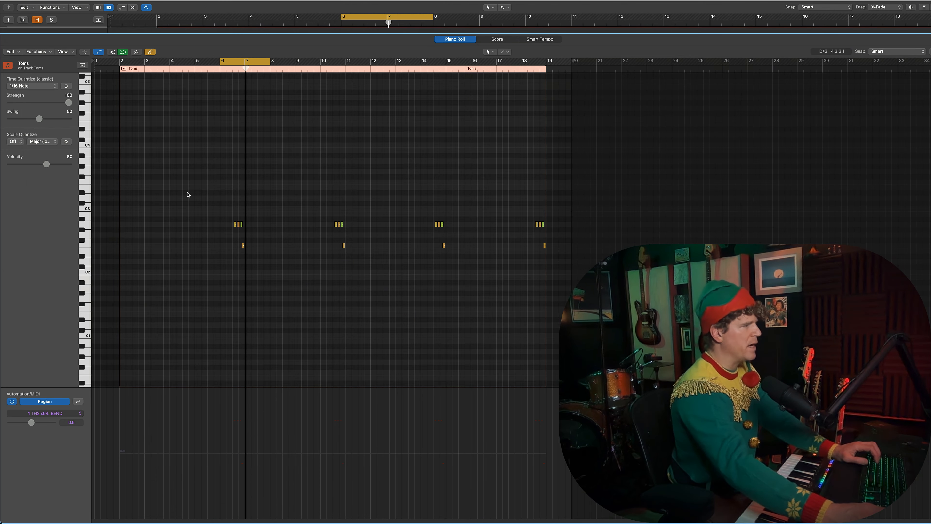
Step: Examine the TH2 Arcade preset on the Cynmbal track and close the synth window
{"action": "left_click_drag", "start_coordinate": [215, 216], "coordinate": [263, 268]}
{"action": "left_click_drag", "start_coordinate": [297, 211], "coordinate": [356, 253]}
{"action": "left_click_drag", "start_coordinate": [398, 192], "coordinate": [465, 246]}
{"action": "left_click_drag", "start_coordinate": [278, 183], "coordinate": [366, 271]}
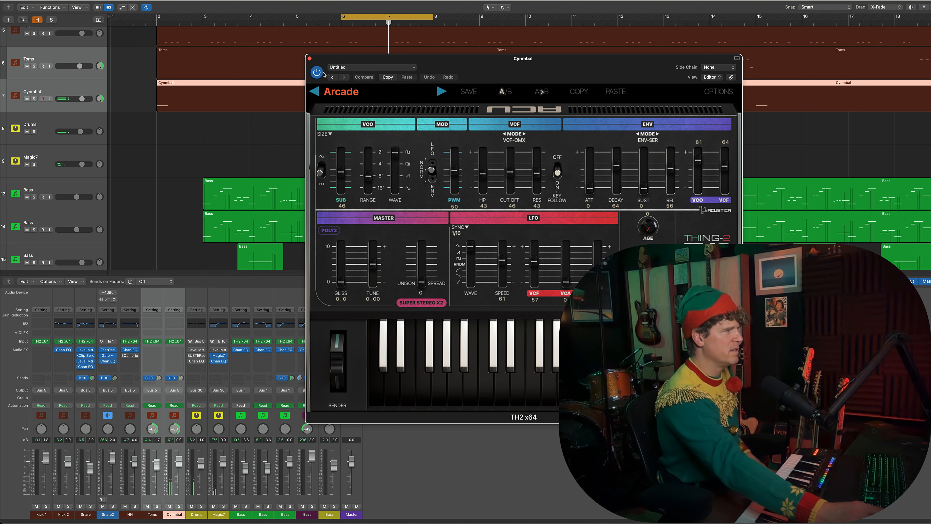
{"action": "left_click", "coordinate": [310, 59]}
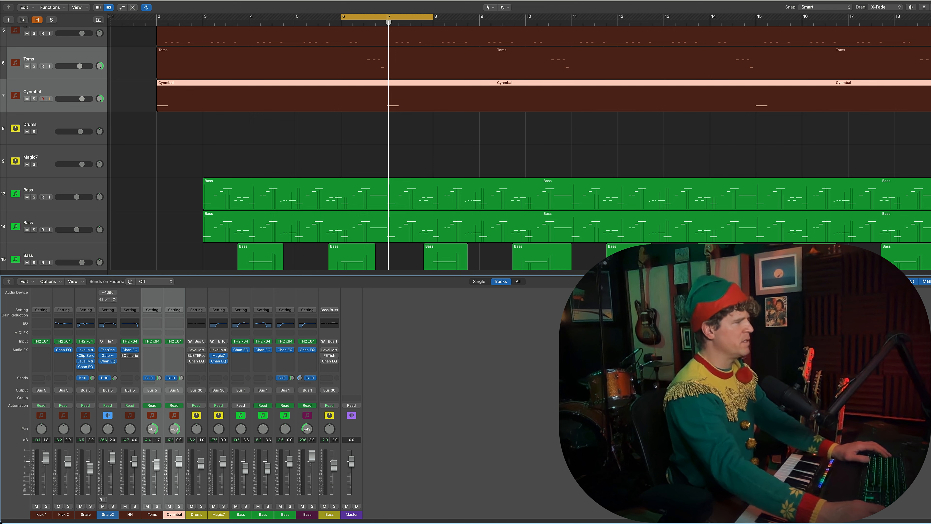
Step: Play the full arrangement around bar 7 to hear the Toms and Cynmbal tracks, and stop playback
{"action": "key", "text": "space"}
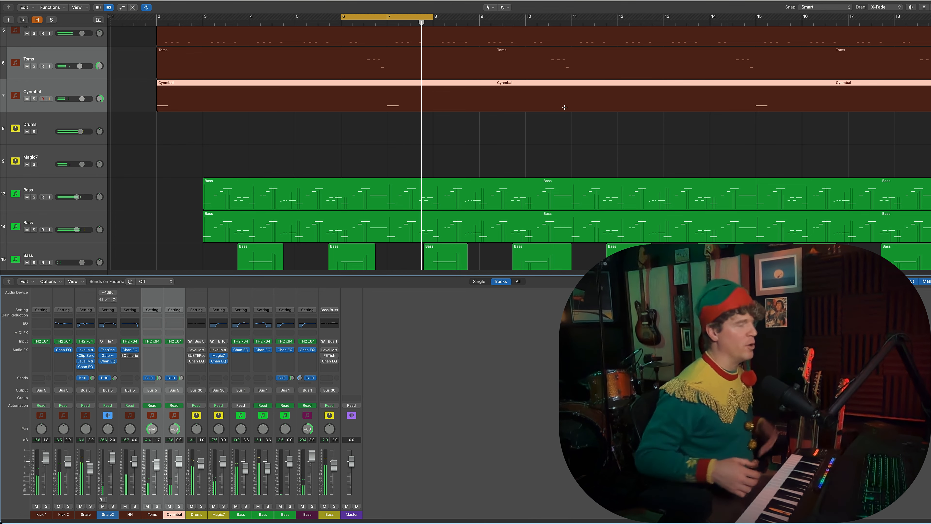
{"action": "key", "text": "space"}
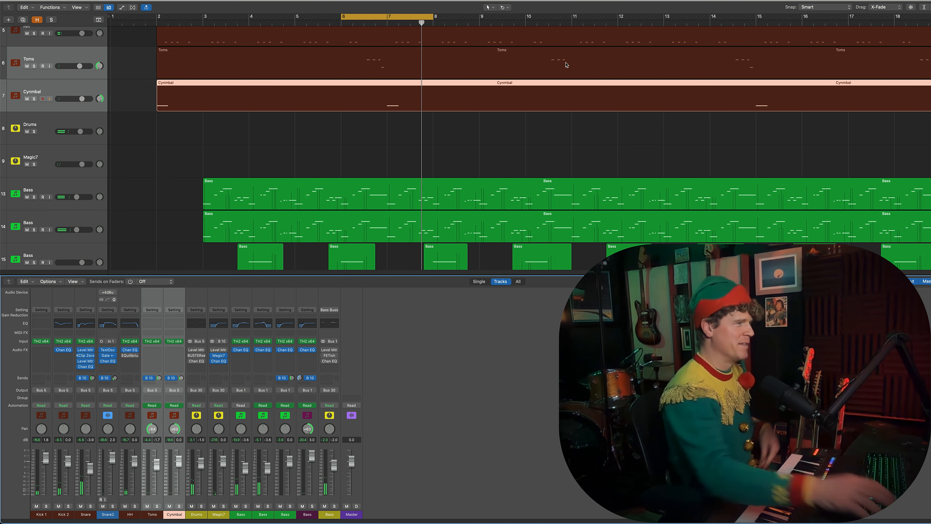
{"action": "left_click", "coordinate": [349, 124]}
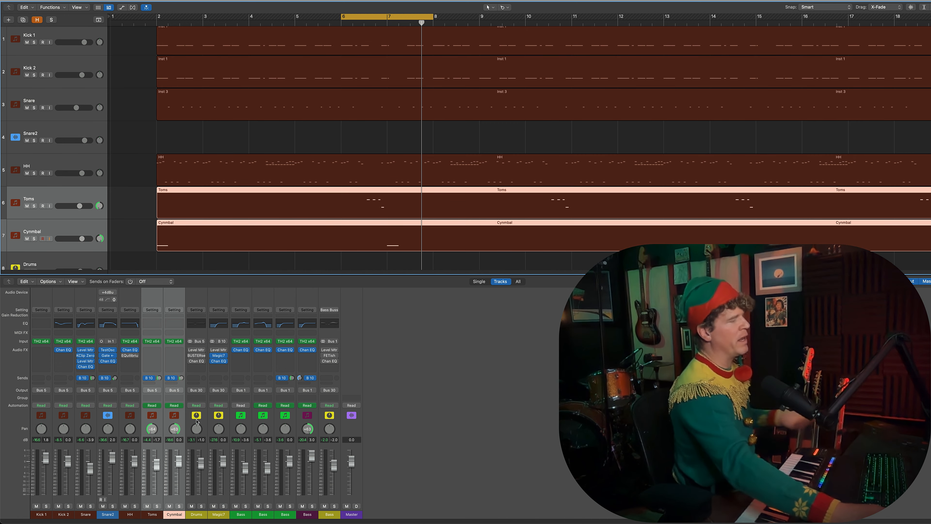
Step: Open the BUSTERse compressor on the Drums bus and examine its settings
{"action": "left_click", "coordinate": [196, 516]}
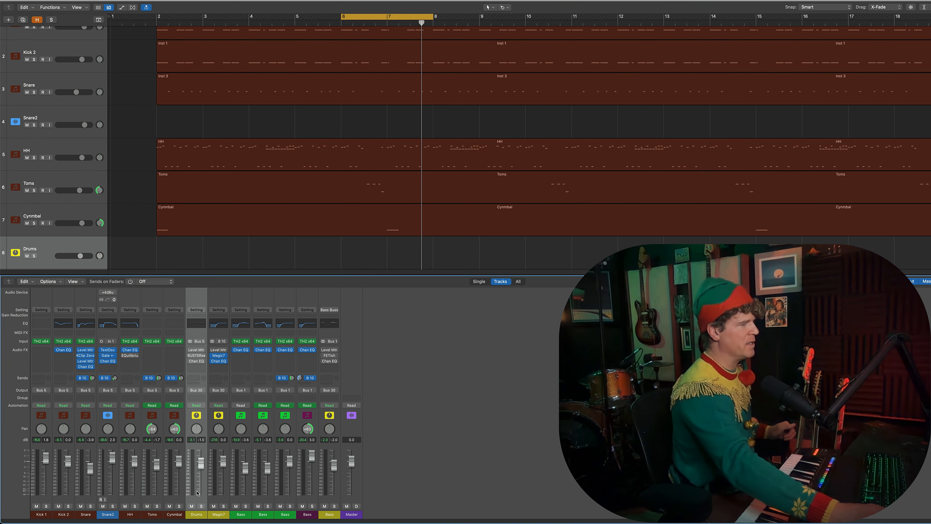
{"action": "left_click", "coordinate": [198, 356]}
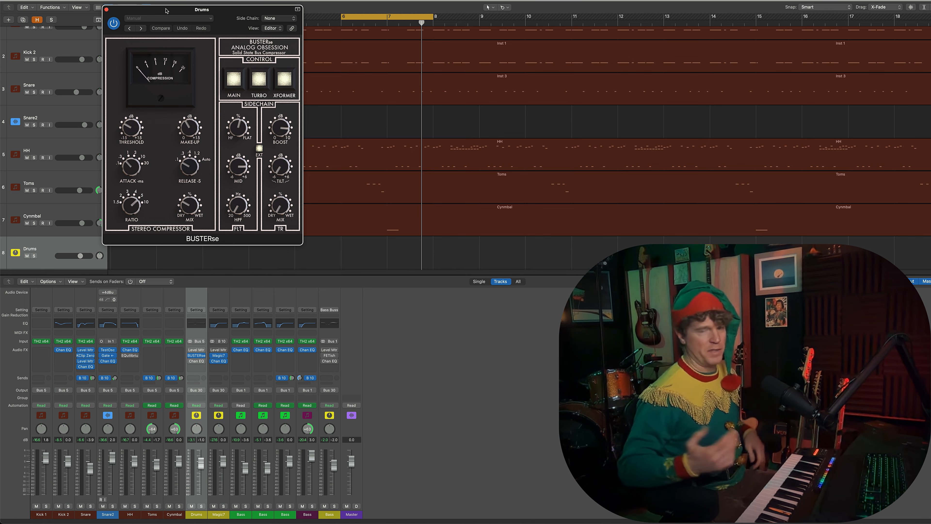
{"action": "left_click_drag", "start_coordinate": [166, 10], "coordinate": [230, 3]}
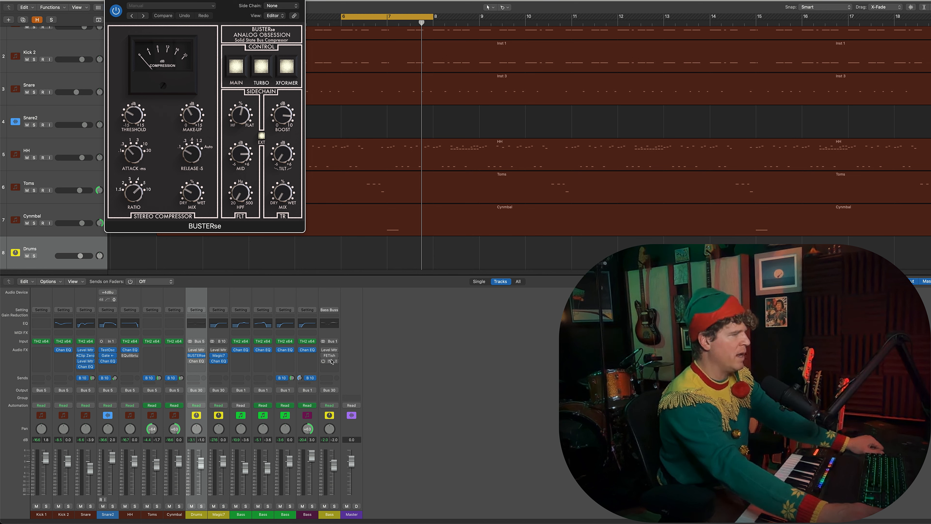
Step: Open the FETish compressor on the yellow Bass bus and arrange it directly below the BUSTERse window
{"action": "left_click_drag", "start_coordinate": [206, 1], "coordinate": [195, 0]}
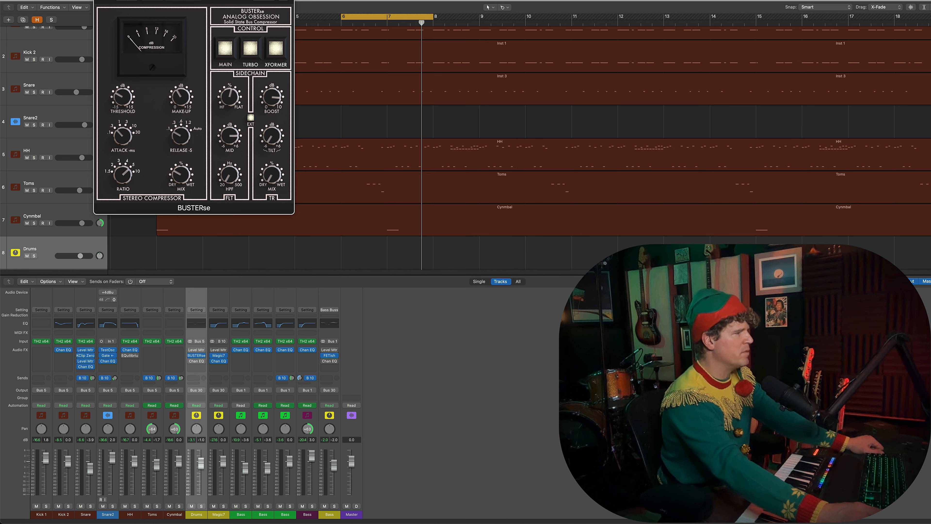
{"action": "left_click", "coordinate": [330, 355]}
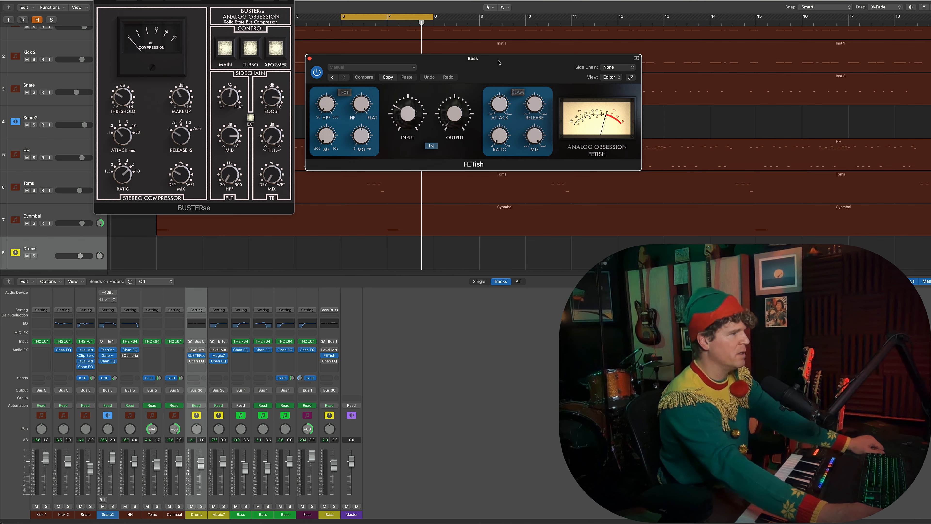
{"action": "left_click_drag", "start_coordinate": [499, 62], "coordinate": [211, 226]}
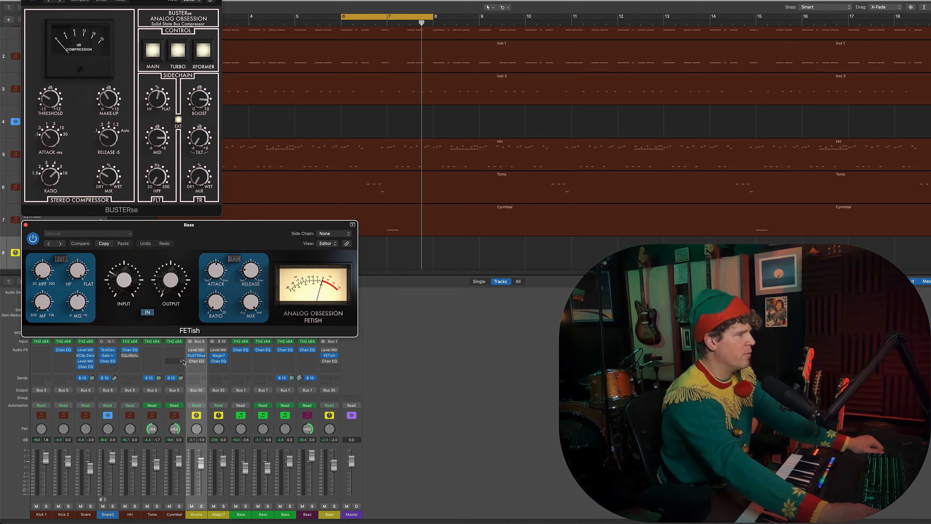
Step: Play from about bar 7 to watch the BUSTERse and FETish meters react, and close both compressor windows
{"action": "key", "text": "space"}
{"action": "left_click", "coordinate": [402, 245]}
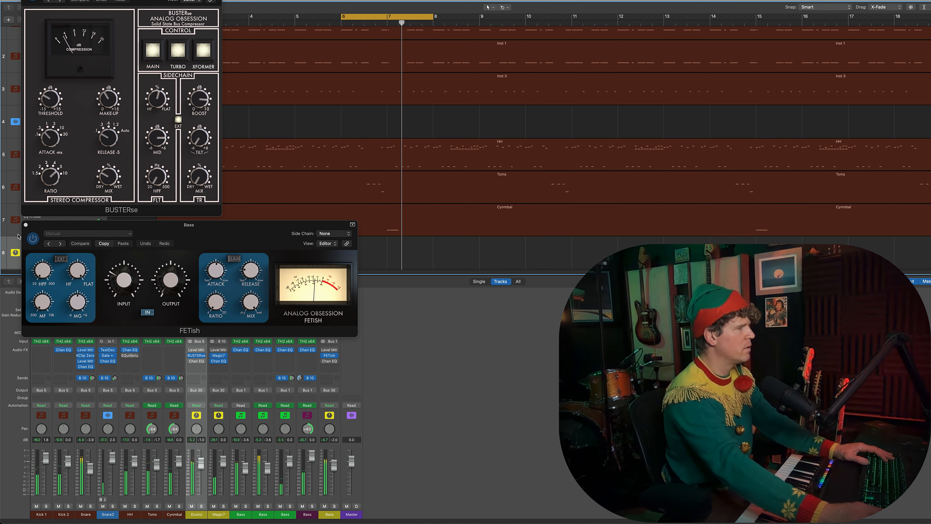
{"action": "left_click", "coordinate": [26, 224]}
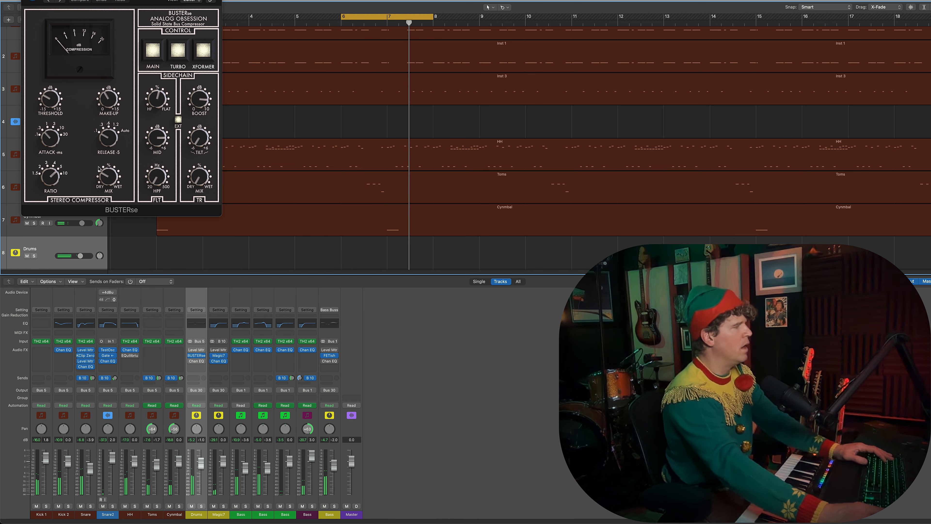
{"action": "left_click", "coordinate": [108, 183]}
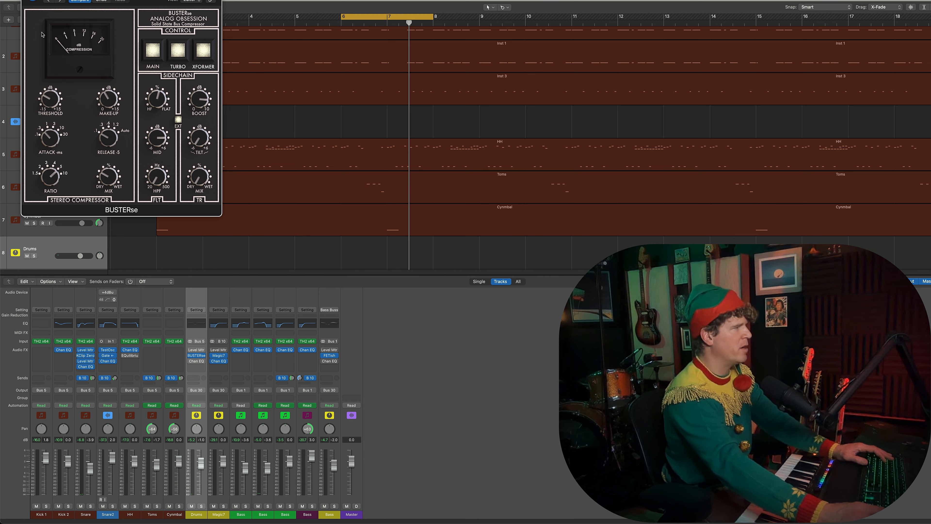
{"action": "left_click", "coordinate": [26, 0]}
{"action": "left_click", "coordinate": [329, 355]}
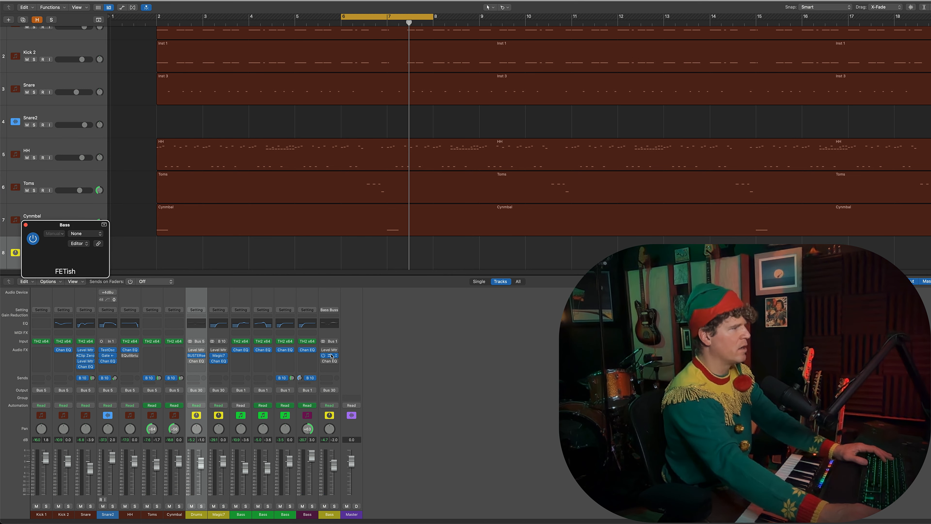
{"action": "left_click", "coordinate": [25, 225]}
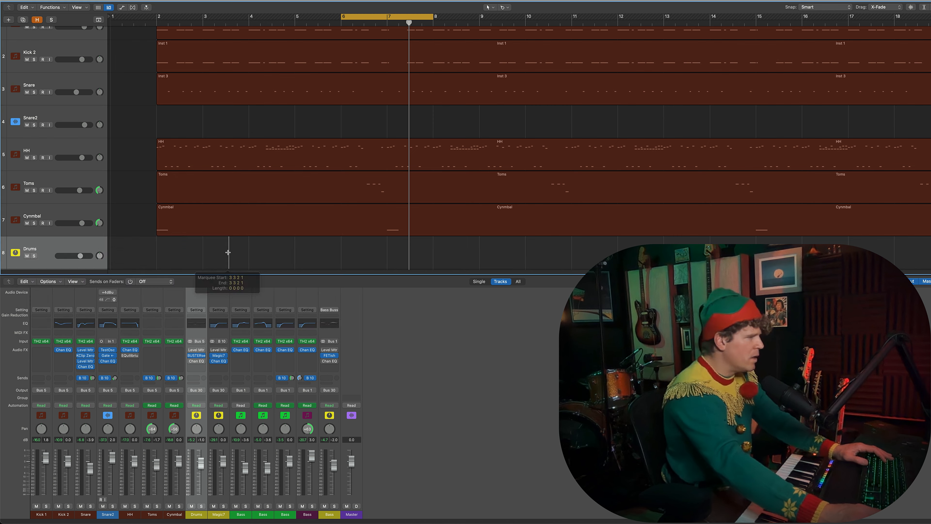
Step: Set the cycle range to run from bar 2 to bar 7
{"action": "left_click_drag", "start_coordinate": [343, 17], "coordinate": [158, 48]}
{"action": "left_click_drag", "start_coordinate": [433, 16], "coordinate": [389, 46]}
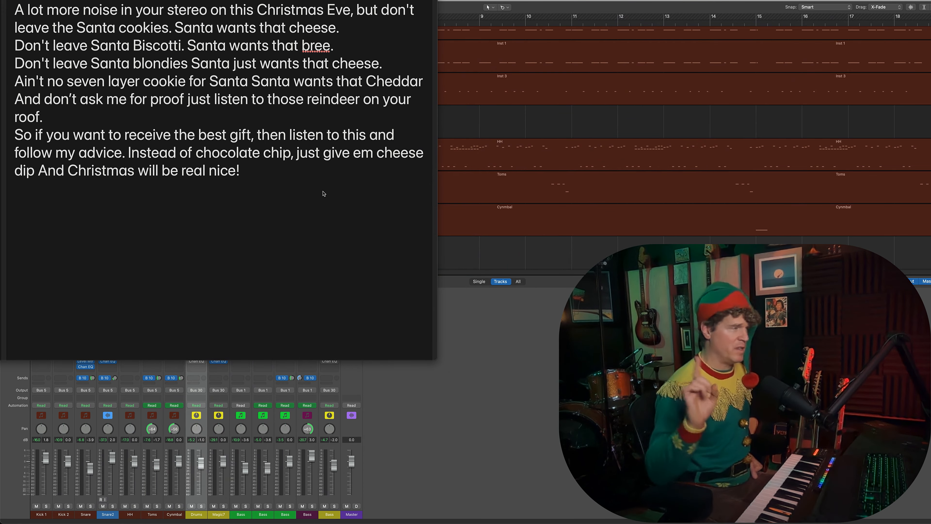
Step: Review the Santa lyrics note and switch to a blank ChatGPT chat
{"action": "right_click", "coordinate": [281, 198]}
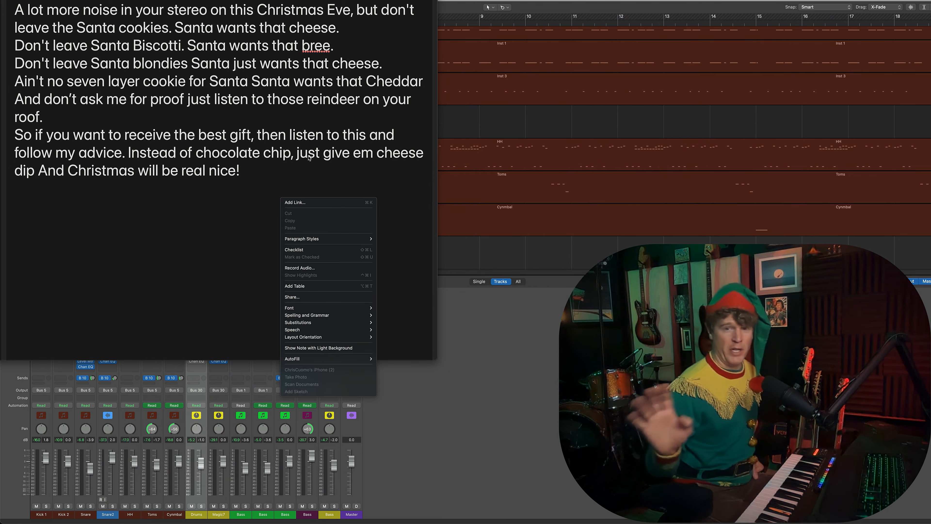
{"action": "key", "text": "Escape"}
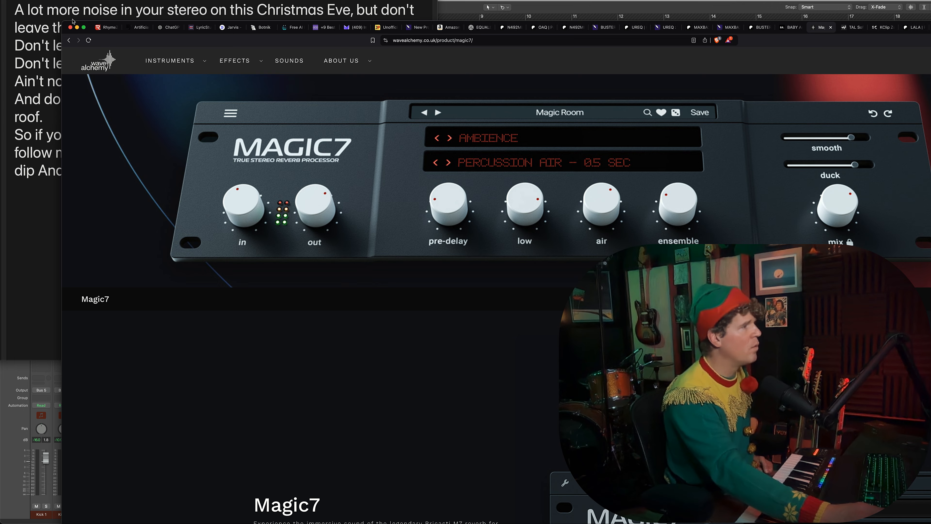
{"action": "left_click_drag", "start_coordinate": [91, 29], "coordinate": [73, 21]}
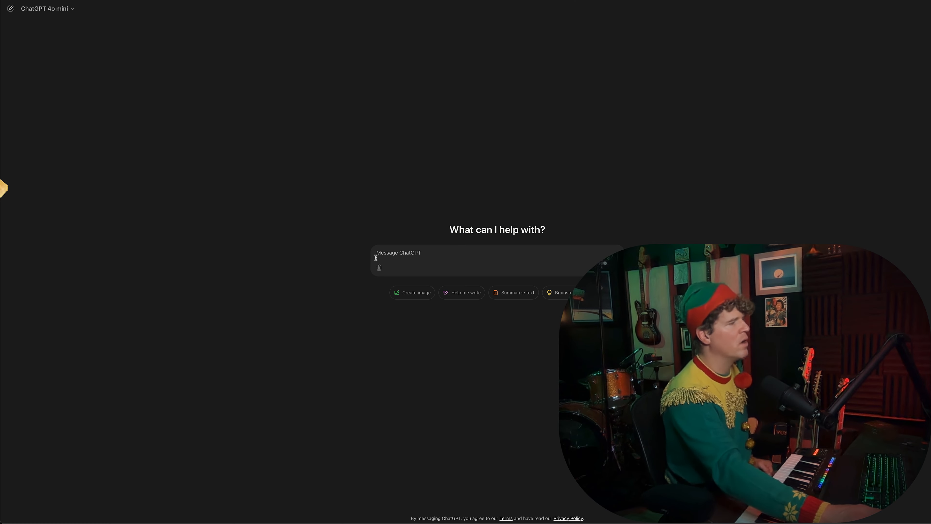
{"action": "mouse_move", "coordinate": [380, 270]}
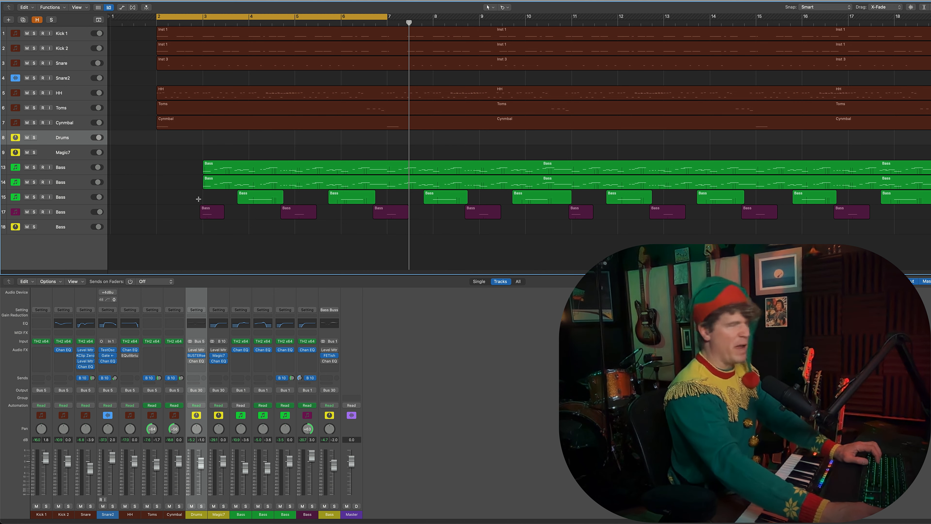
Step: Play the recorded Voice track from shortly before bar 3 and select its vocal region
{"action": "mouse_move", "coordinate": [257, 519]}
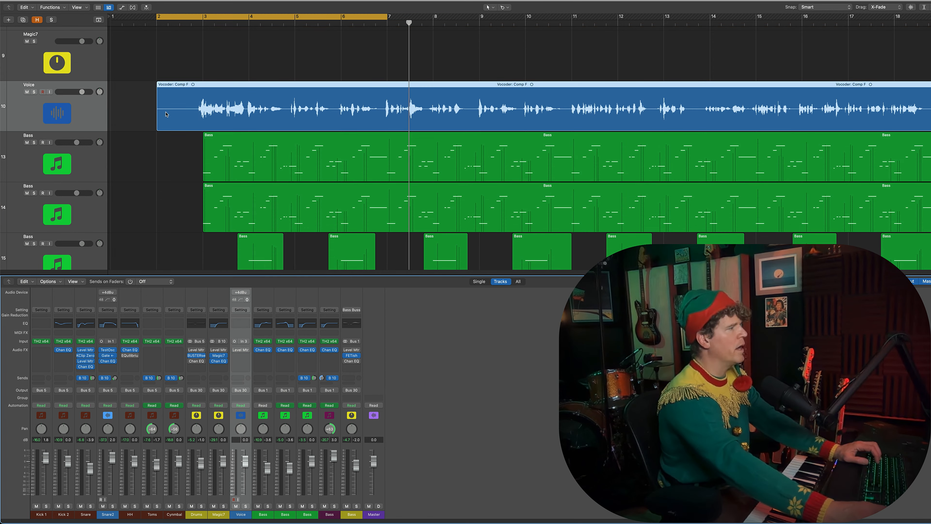
{"action": "left_click", "coordinate": [189, 117]}
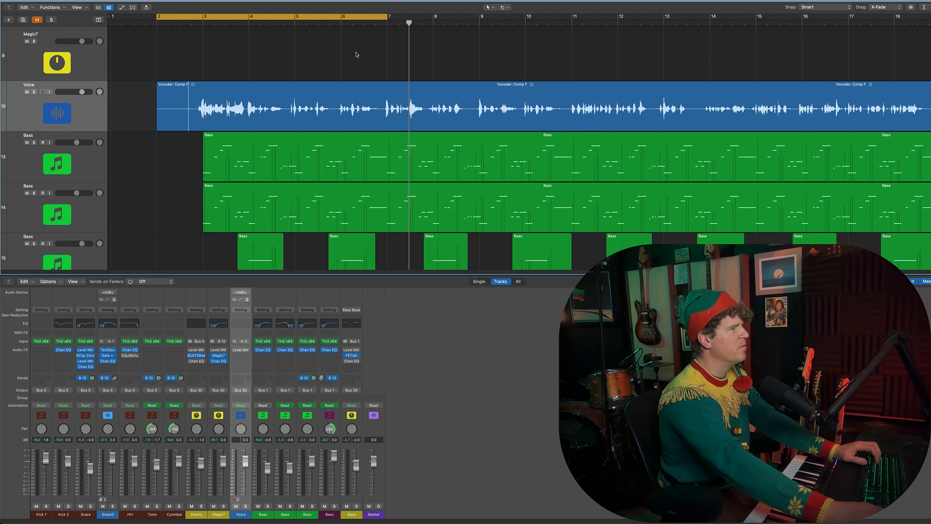
{"action": "key", "text": "space"}
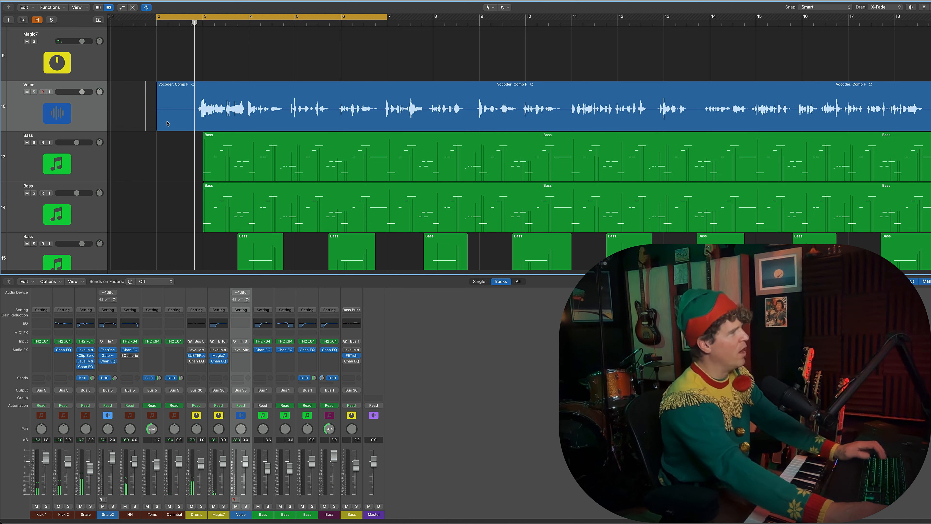
{"action": "left_click", "coordinate": [218, 94]}
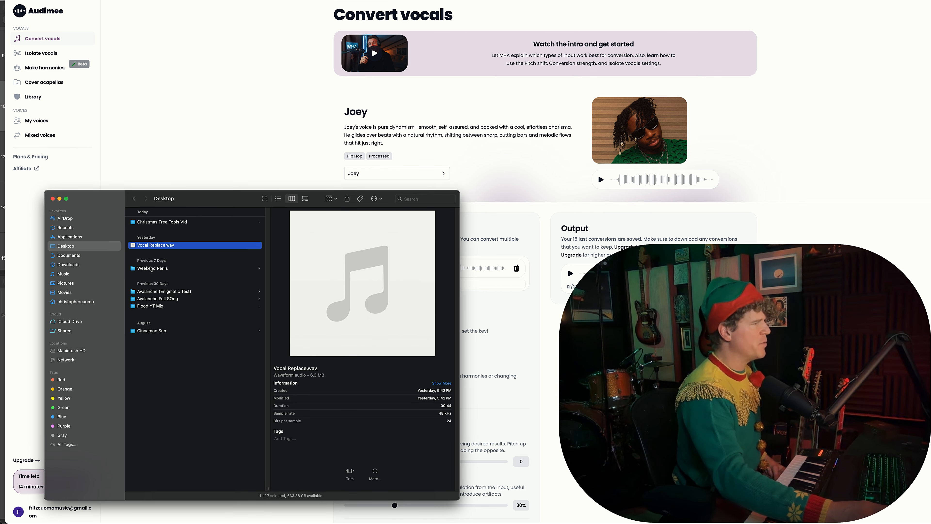
Step: Add Vocal Replace.wav from the Desktop to Audimee's vocal conversion input and browse the Hip Hop voices, keeping Joey selected
{"action": "left_click_drag", "start_coordinate": [134, 249], "coordinate": [354, 262]}
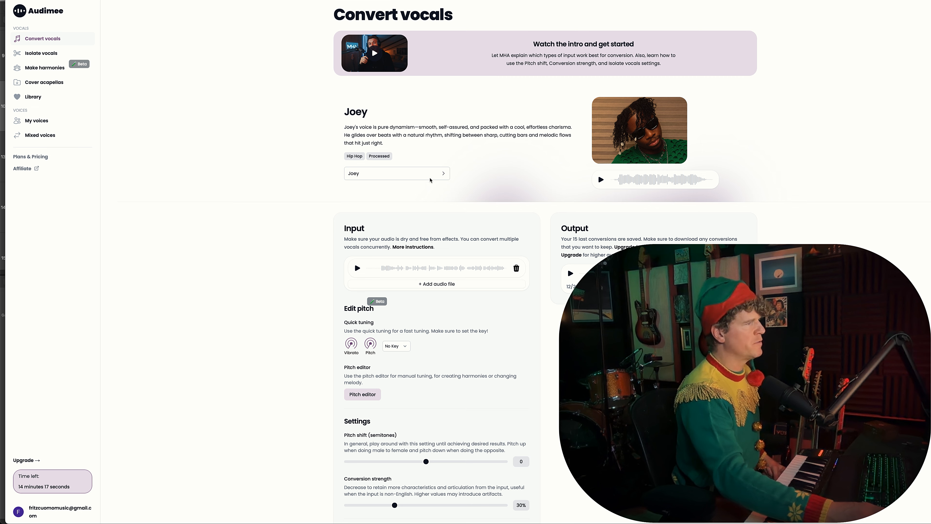
{"action": "left_click", "coordinate": [441, 174]}
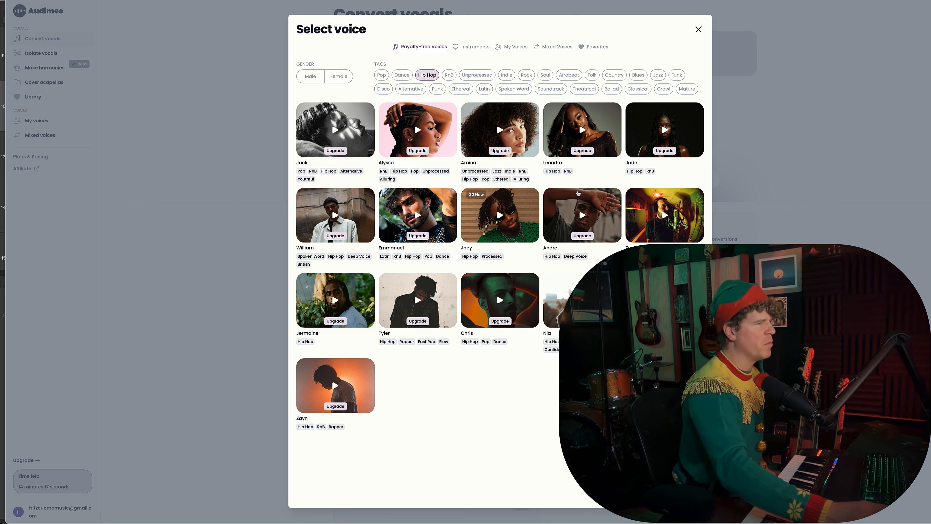
{"action": "left_click", "coordinate": [699, 29]}
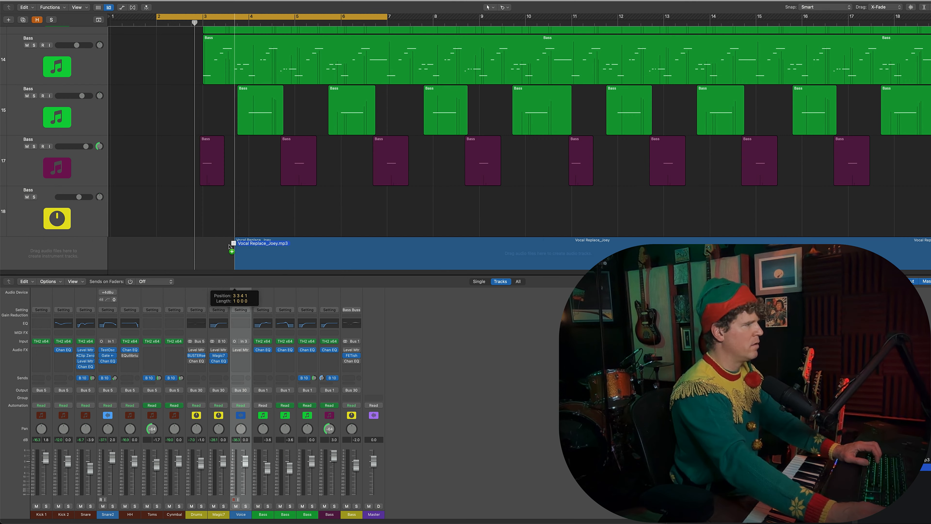
Step: Import the converted Vocal Replace_Joey_1 audio onto a new track starting at bar 1 and move the track up beside Voice
{"action": "left_click_drag", "start_coordinate": [363, 257], "coordinate": [294, 257]}
{"action": "scroll", "coordinate": [294, 198], "scroll_direction": "down", "scroll_amount": 2}
{"action": "left_click_drag", "start_coordinate": [294, 198], "coordinate": [245, 198]}
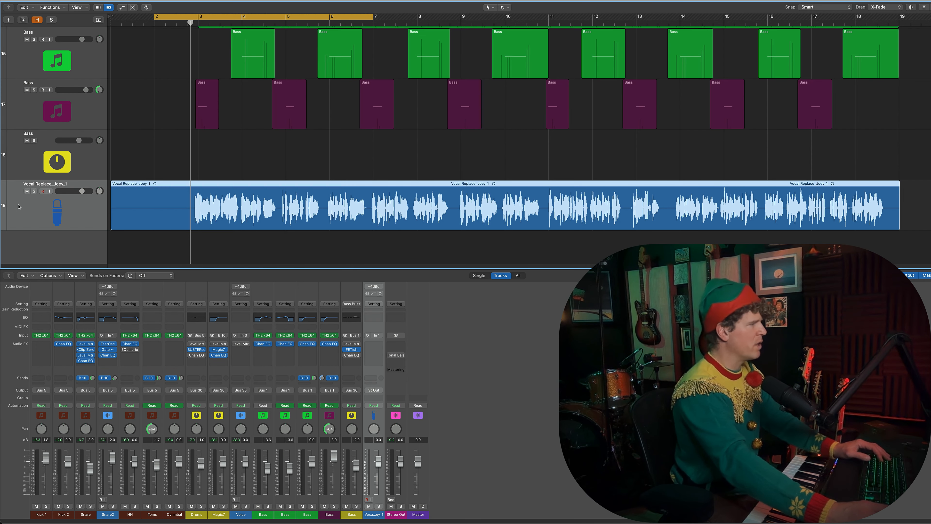
{"action": "left_click_drag", "start_coordinate": [71, 194], "coordinate": [70, 23]}
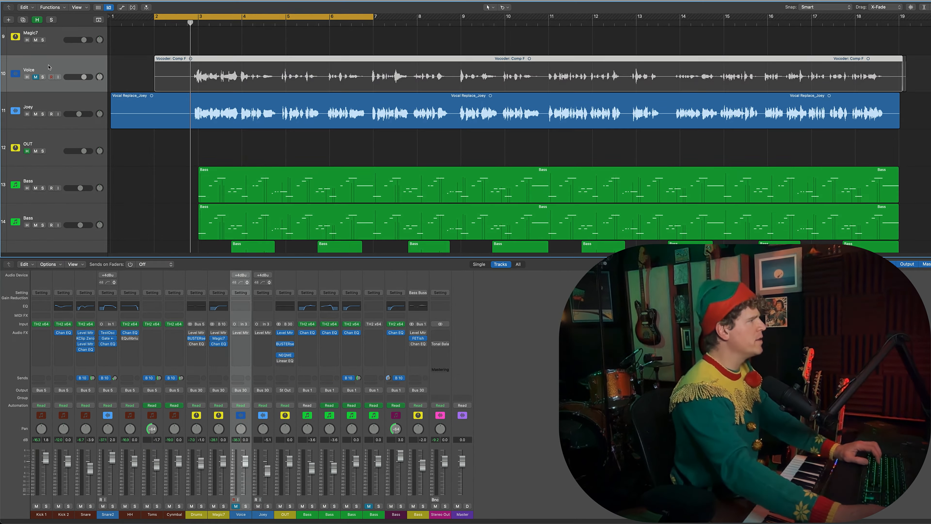
Step: Open the BUSTERse compressor and NEQME equalizer on the OUT bus and arrange NEQME directly below BUSTERse with its header hidden
{"action": "scroll", "coordinate": [64, 53], "scroll_direction": "down", "scroll_amount": 1}
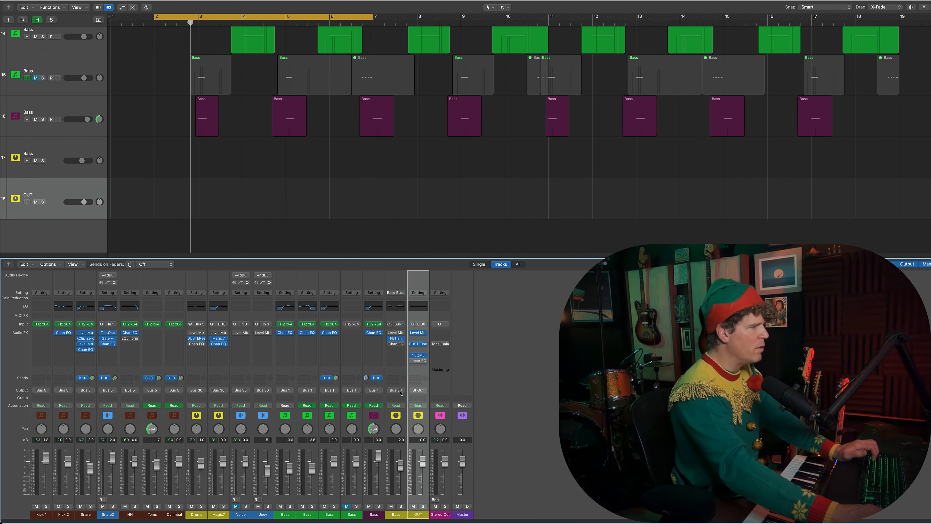
{"action": "left_click", "coordinate": [197, 338]}
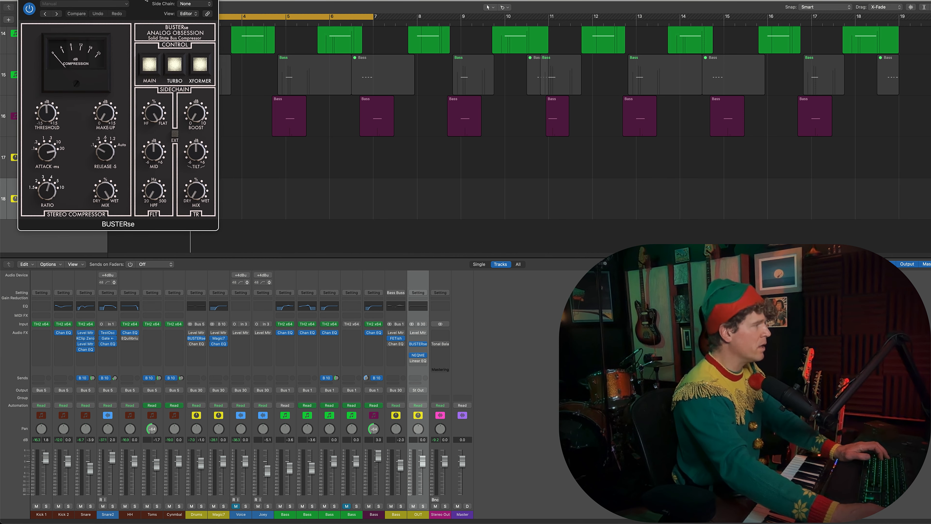
{"action": "left_click", "coordinate": [418, 354]}
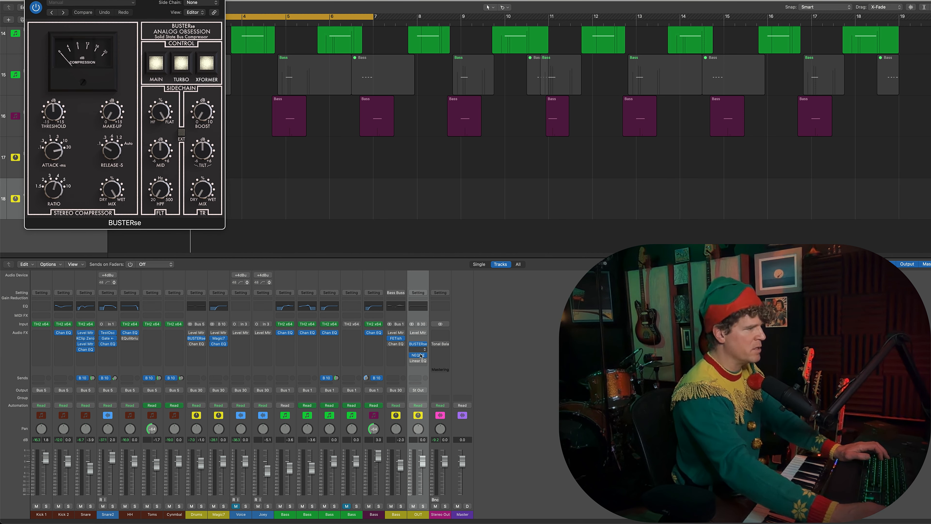
{"action": "left_click_drag", "start_coordinate": [477, 56], "coordinate": [198, 239]}
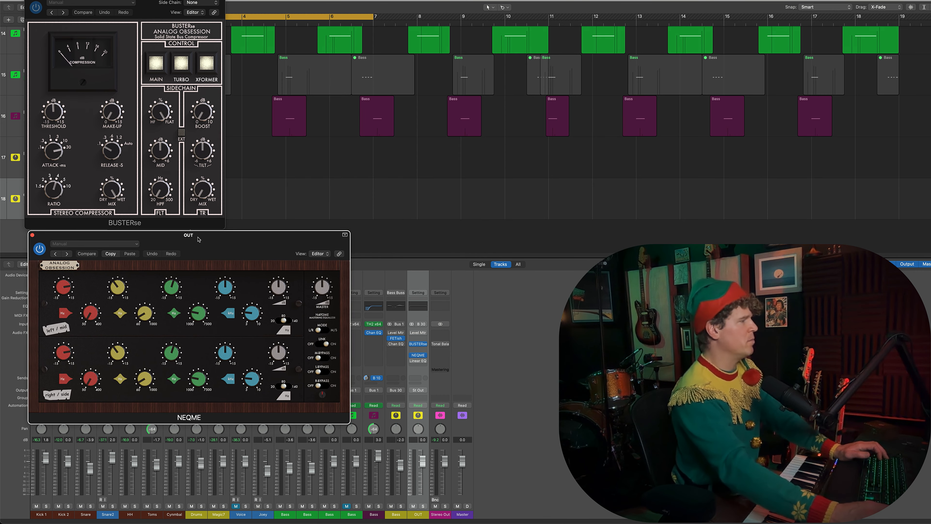
{"action": "left_click", "coordinate": [345, 234]}
{"action": "left_click_drag", "start_coordinate": [341, 243], "coordinate": [335, 243]}
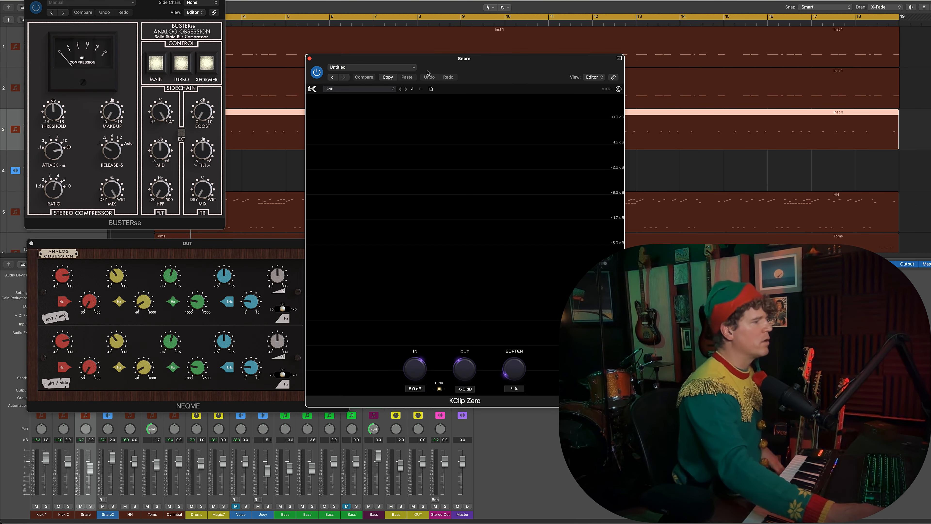
Step: Examine the KClip Zero clipper on the Snare track beside the OUT bus plugins and start playback
{"action": "left_click_drag", "start_coordinate": [475, 61], "coordinate": [194, 1]}
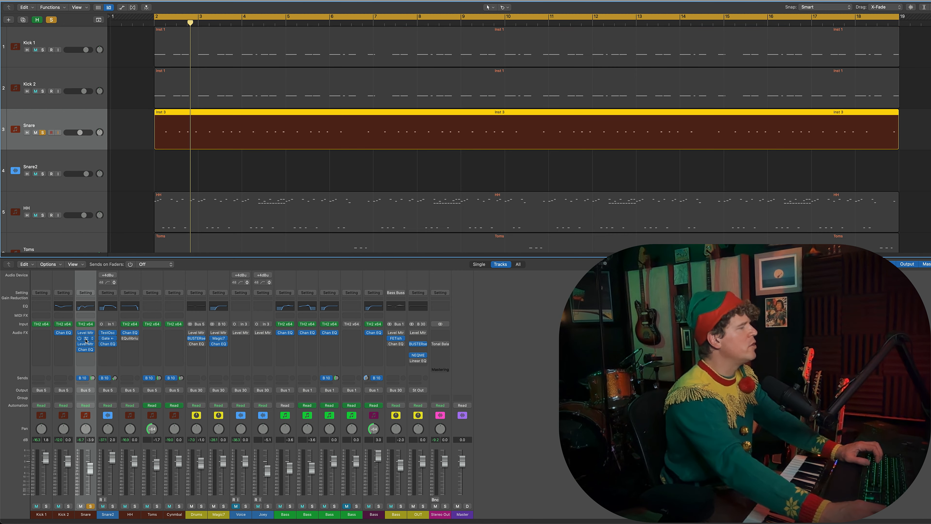
{"action": "left_click", "coordinate": [85, 339]}
{"action": "key", "text": "space"}
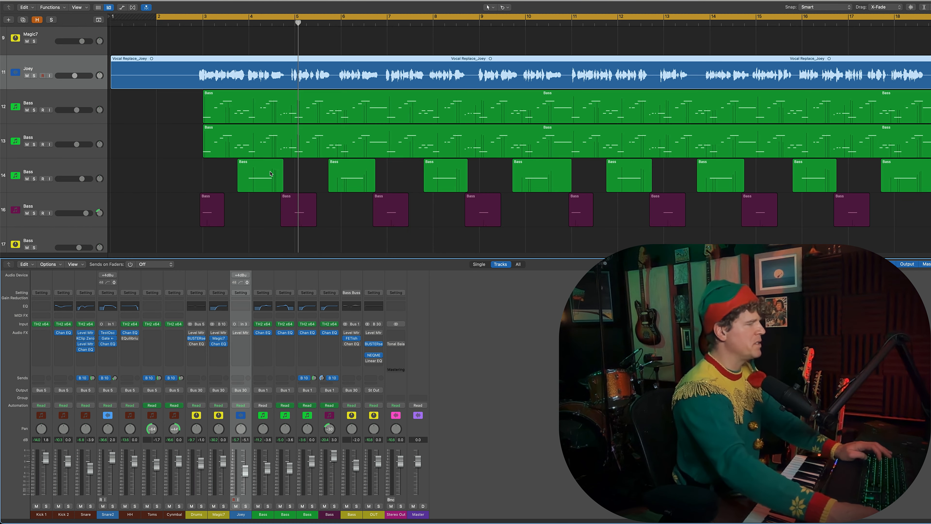
Step: Enlarge the tracks, play the arrangement with the Joey vocal from about bar 2, and open BUSTERse and NEQME on the OUT bus
{"action": "key", "text": "super+Down"}
{"action": "key", "text": "super+Down"}
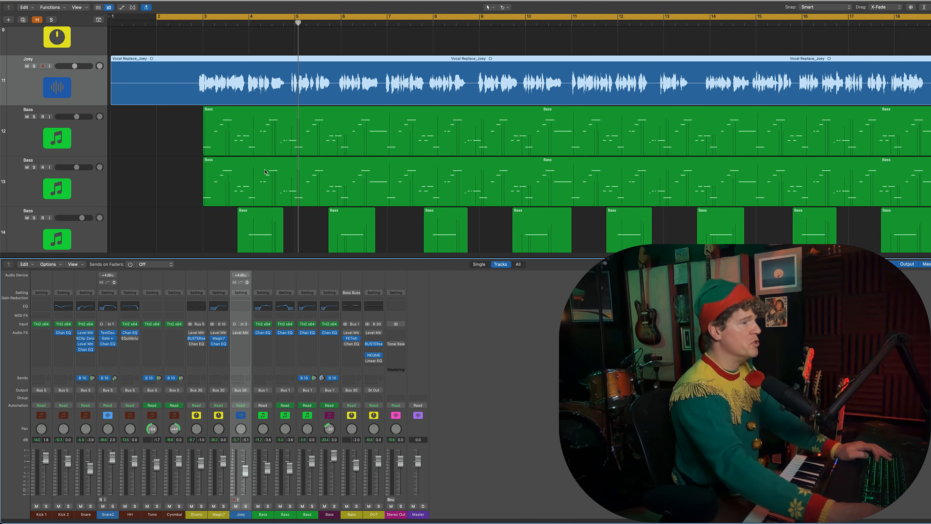
{"action": "left_click", "coordinate": [164, 27]}
{"action": "key", "text": "space"}
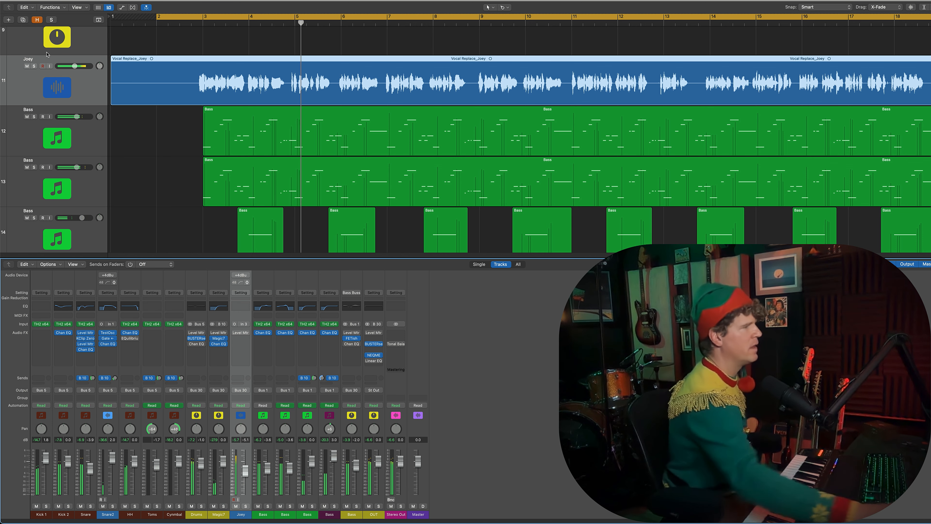
{"action": "left_click", "coordinate": [371, 344]}
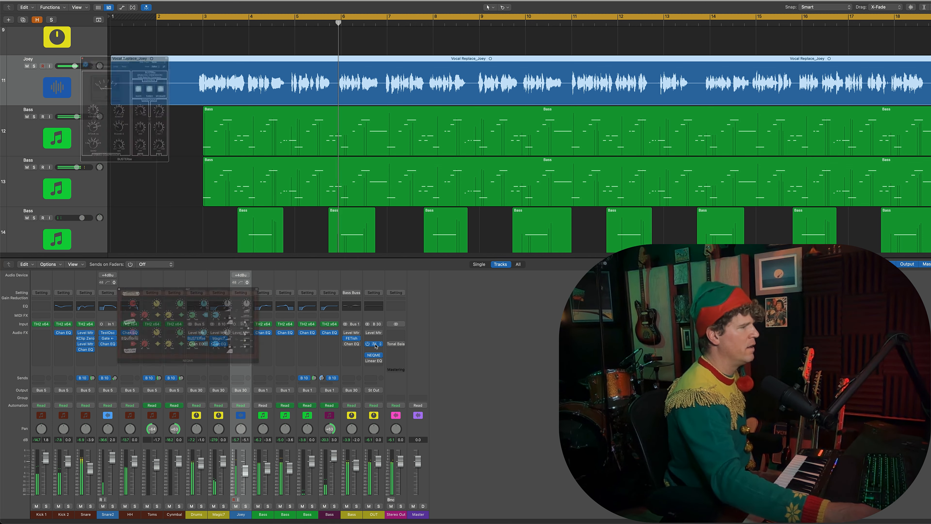
{"action": "left_click", "coordinate": [375, 356]}
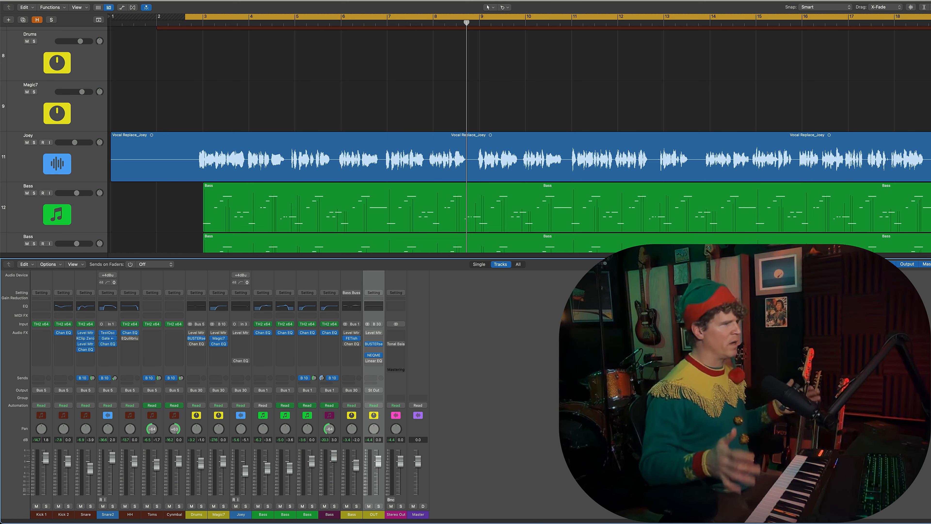
Step: Open FETish and Channel EQ on the Joey track, move FETish out of the way, and scale the EQ view to 100%
{"action": "left_click", "coordinate": [192, 167]}
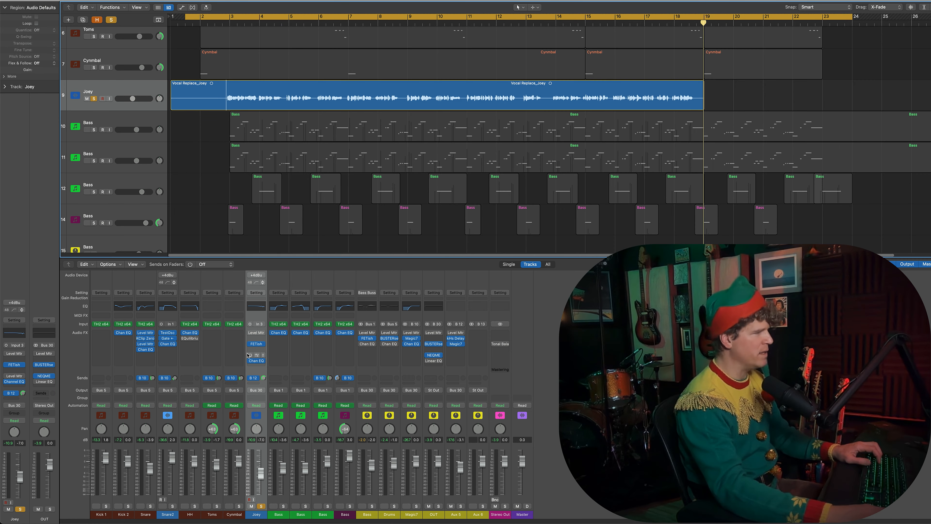
{"action": "left_click", "coordinate": [257, 345]}
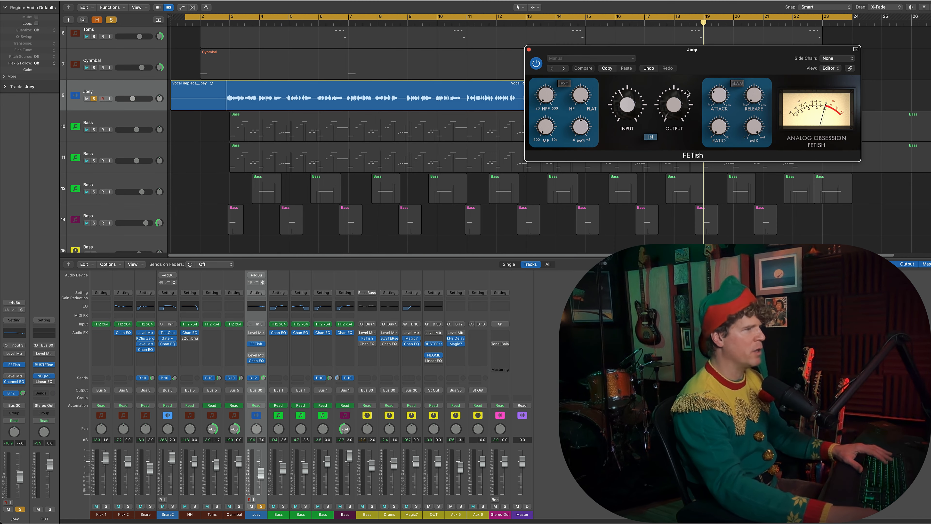
{"action": "left_click_drag", "start_coordinate": [790, 52], "coordinate": [280, 2]}
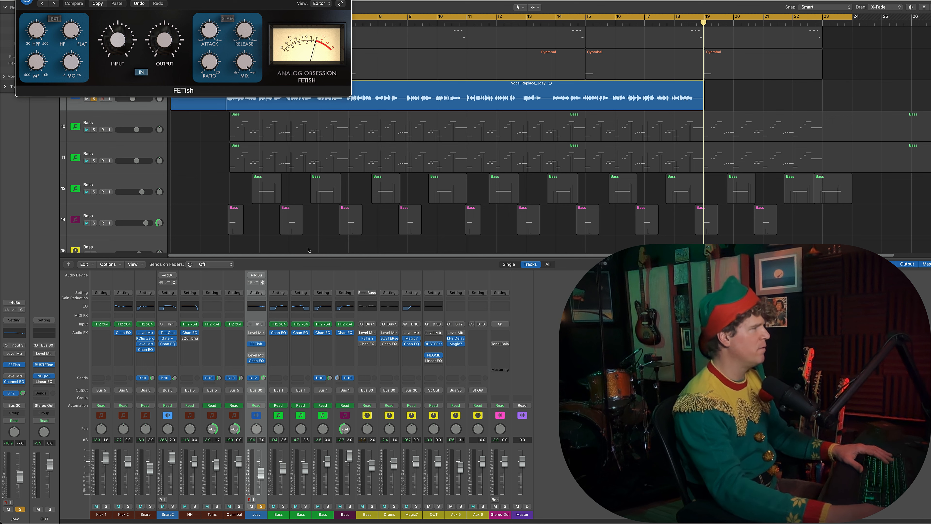
{"action": "left_click", "coordinate": [259, 364]}
{"action": "left_click", "coordinate": [649, 99]}
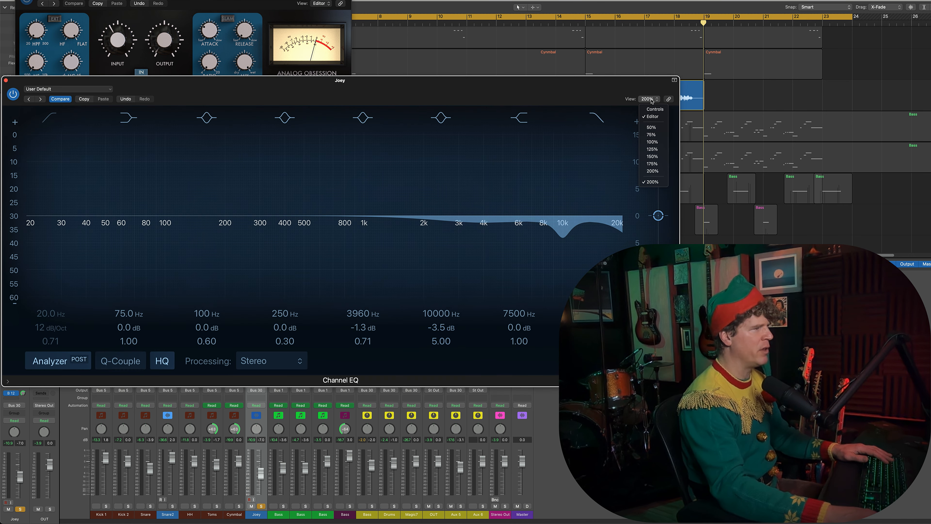
{"action": "left_click", "coordinate": [652, 142]}
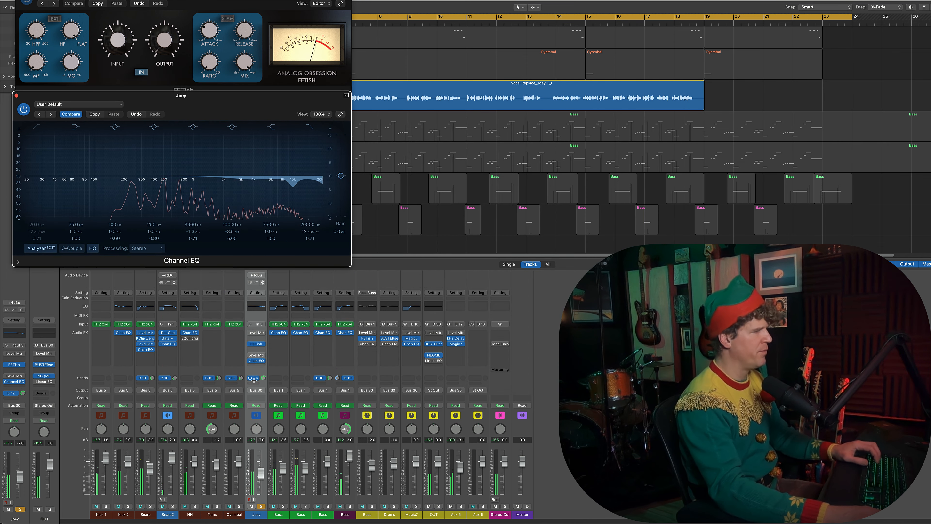
Step: Open kHs Delay on the vocal's Bus 12 aux, move its window aside, and point out the Duck control
{"action": "left_click", "coordinate": [457, 340]}
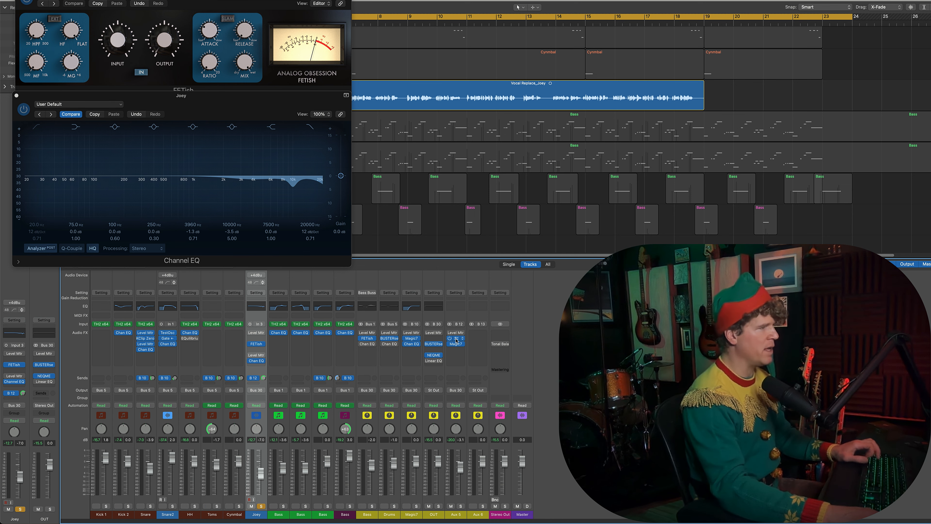
{"action": "left_click", "coordinate": [457, 338]}
{"action": "left_click_drag", "start_coordinate": [554, 4], "coordinate": [204, 0]}
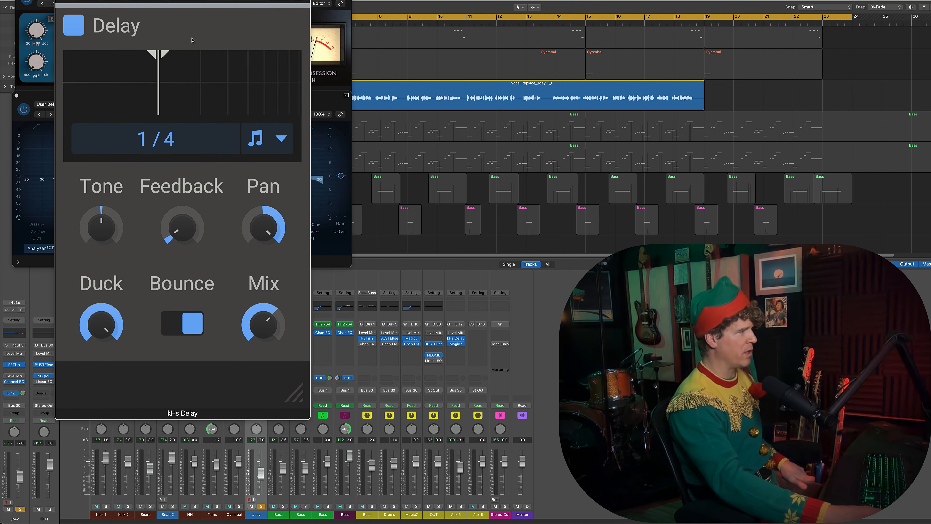
{"action": "left_click_drag", "start_coordinate": [102, 319], "coordinate": [102, 316]}
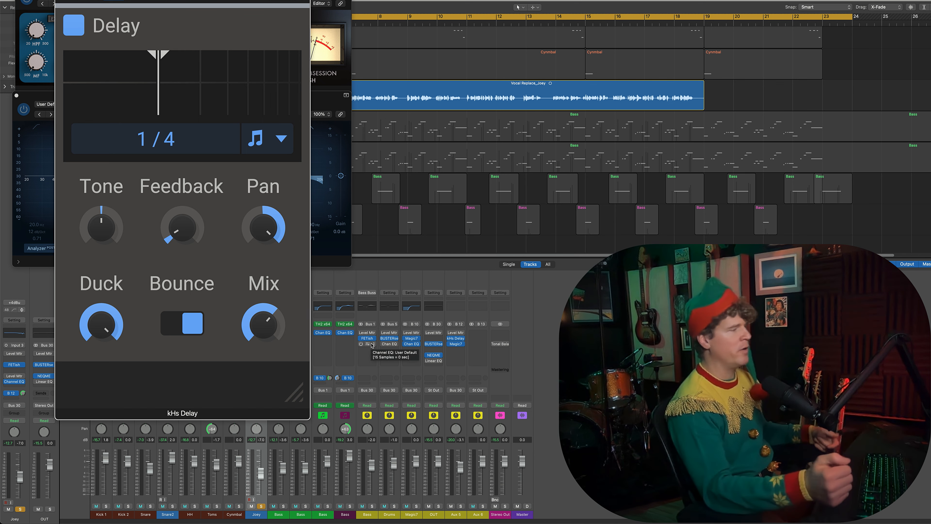
Step: Open Magic7 on the Bus 12 aux, arrange it beside kHs Delay, and play the soloed Joey vocal
{"action": "left_click", "coordinate": [457, 343]}
{"action": "left_click_drag", "start_coordinate": [445, 56], "coordinate": [536, 0]}
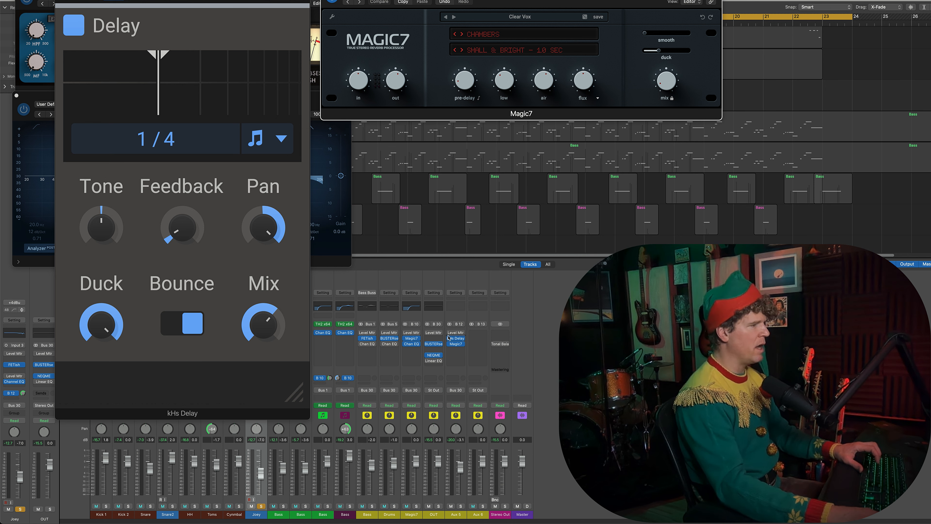
{"action": "left_click", "coordinate": [456, 345]}
{"action": "left_click", "coordinate": [456, 345]}
{"action": "left_click_drag", "start_coordinate": [521, 4], "coordinate": [515, 0]}
{"action": "left_click_drag", "start_coordinate": [182, 0], "coordinate": [161, 1]}
{"action": "left_click_drag", "start_coordinate": [515, 0], "coordinate": [497, 5]}
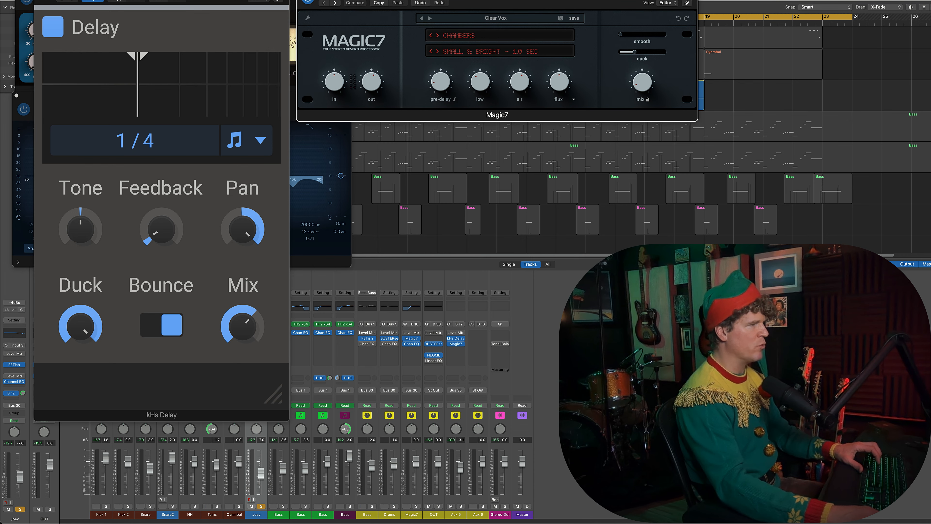
{"action": "key", "text": "space"}
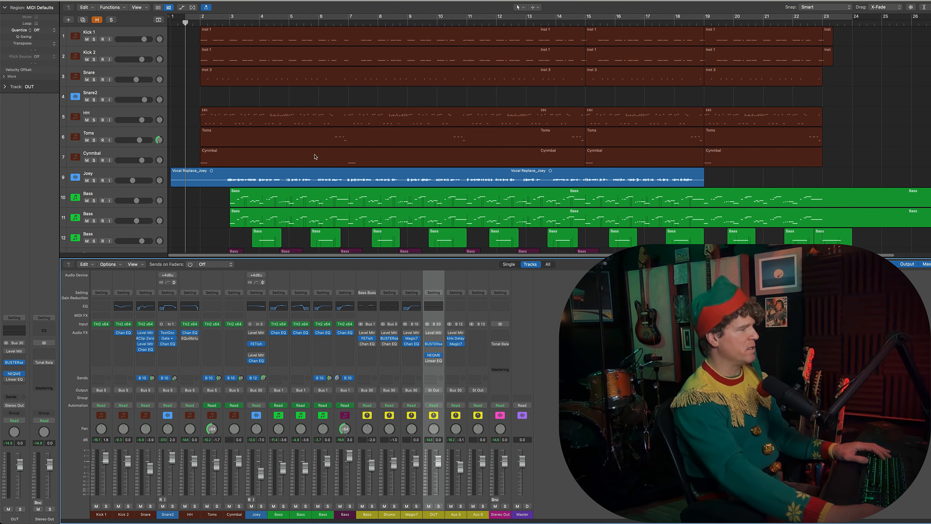
Step: Show the TH2 synth on the HH track and FETish on the Joey track, and close both
{"action": "left_click", "coordinate": [192, 326]}
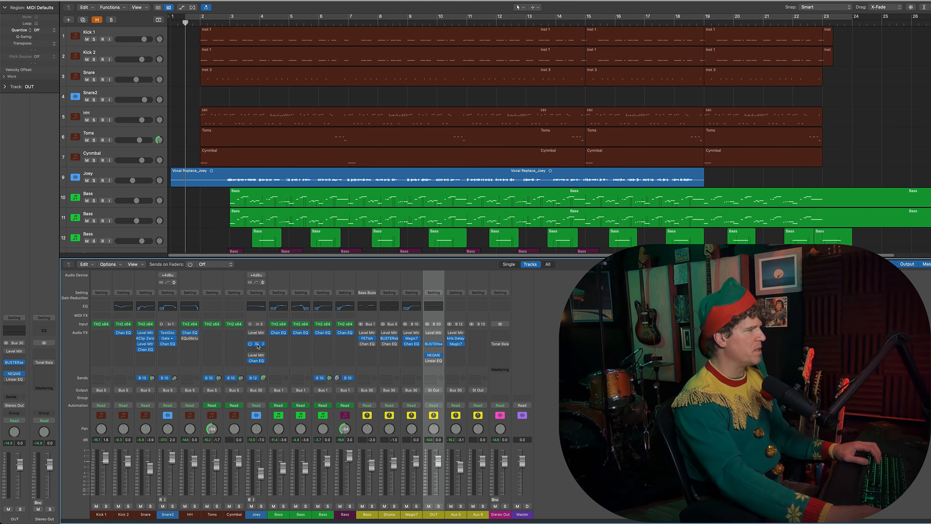
{"action": "key", "text": "v"}
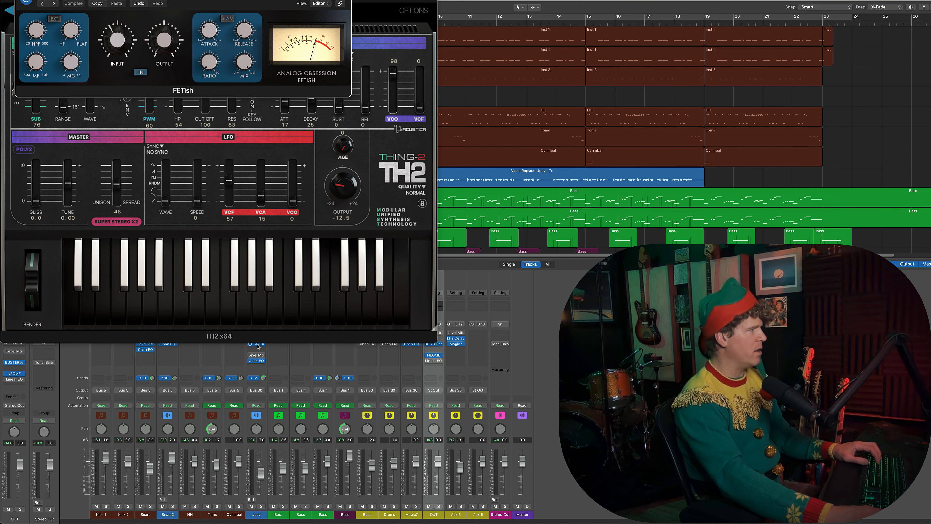
{"action": "key", "text": "super+w"}
{"action": "key", "text": "super+w"}
Step: Show Magic7 and kHs Delay on the Bus 12 aux and KClip Zero on the Snare track, and close them all
{"action": "left_click", "coordinate": [456, 344]}
{"action": "left_click_drag", "start_coordinate": [538, 1], "coordinate": [253, 12]}
{"action": "left_click", "coordinate": [456, 339]}
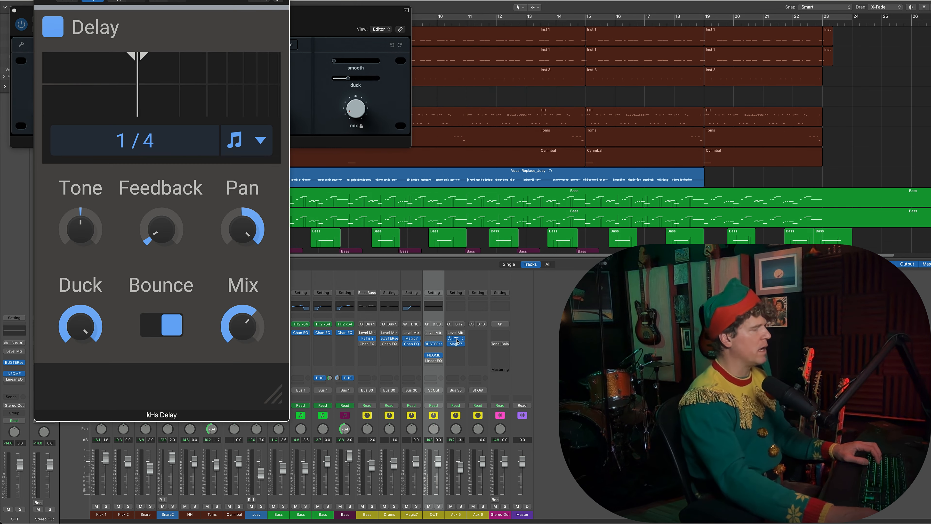
{"action": "key", "text": "super+w"}
{"action": "key", "text": "super+w"}
{"action": "left_click", "coordinate": [146, 340]}
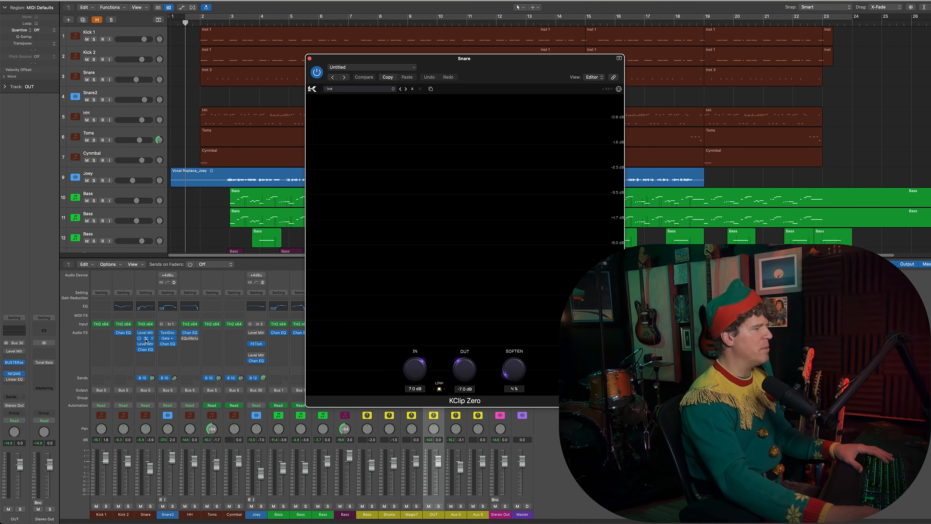
{"action": "key", "text": "super+w"}
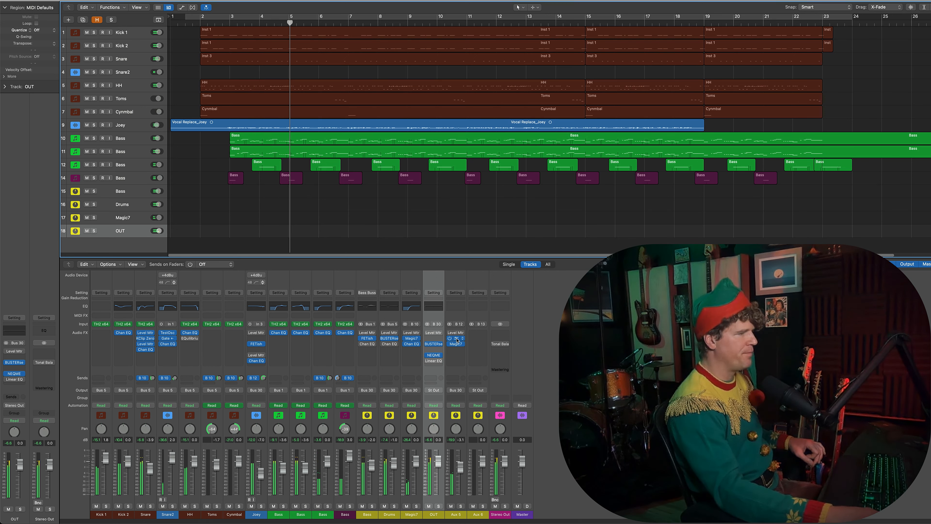
Step: Open the BUSTERse compressors of the OUT and Drums buses and place them side by side during playback
{"action": "left_click", "coordinate": [434, 346]}
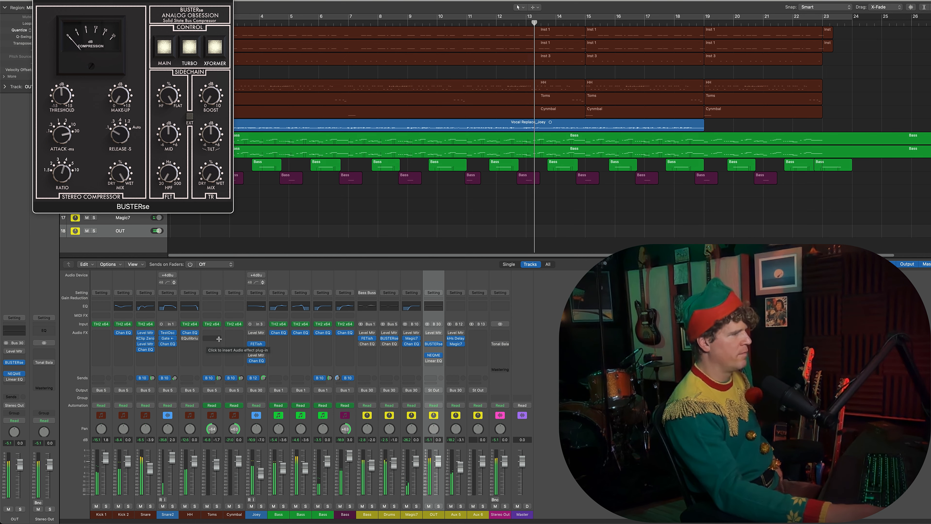
{"action": "left_click", "coordinate": [389, 349]}
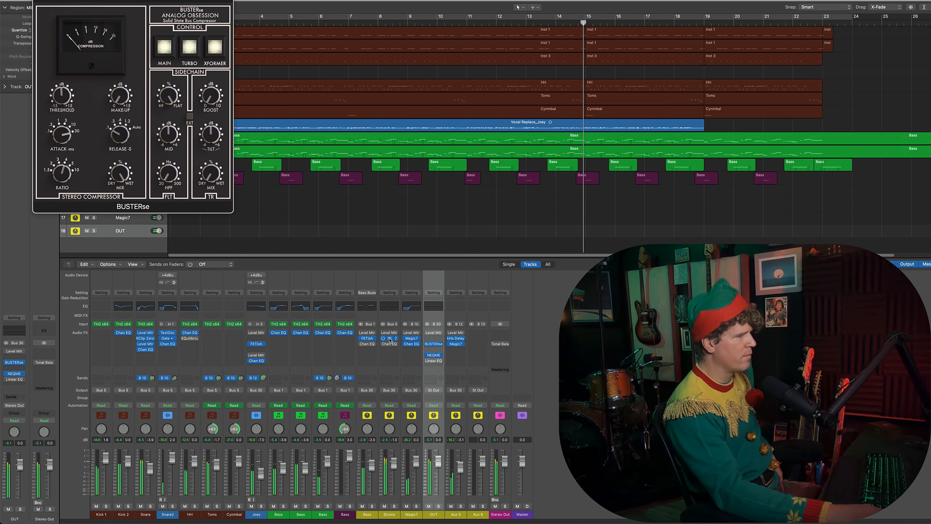
{"action": "left_click", "coordinate": [388, 338]}
{"action": "left_click_drag", "start_coordinate": [380, 62], "coordinate": [310, 0]}
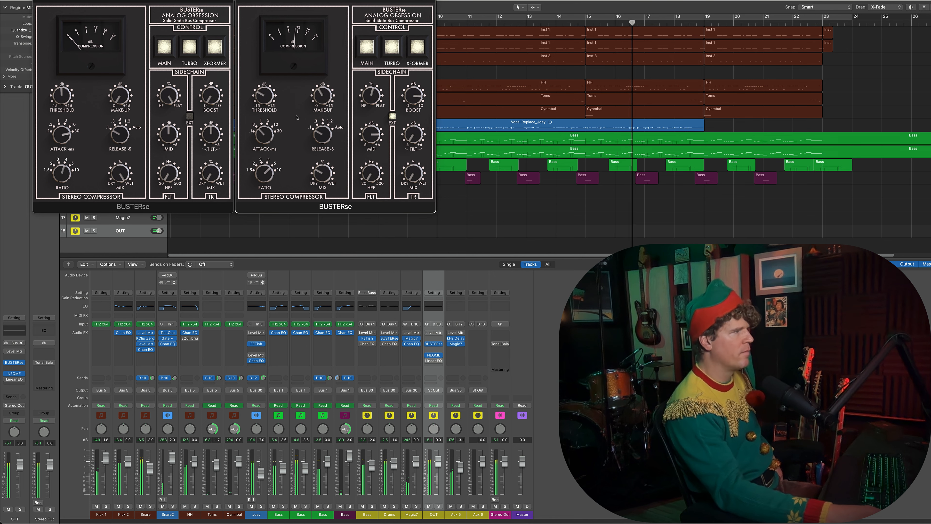